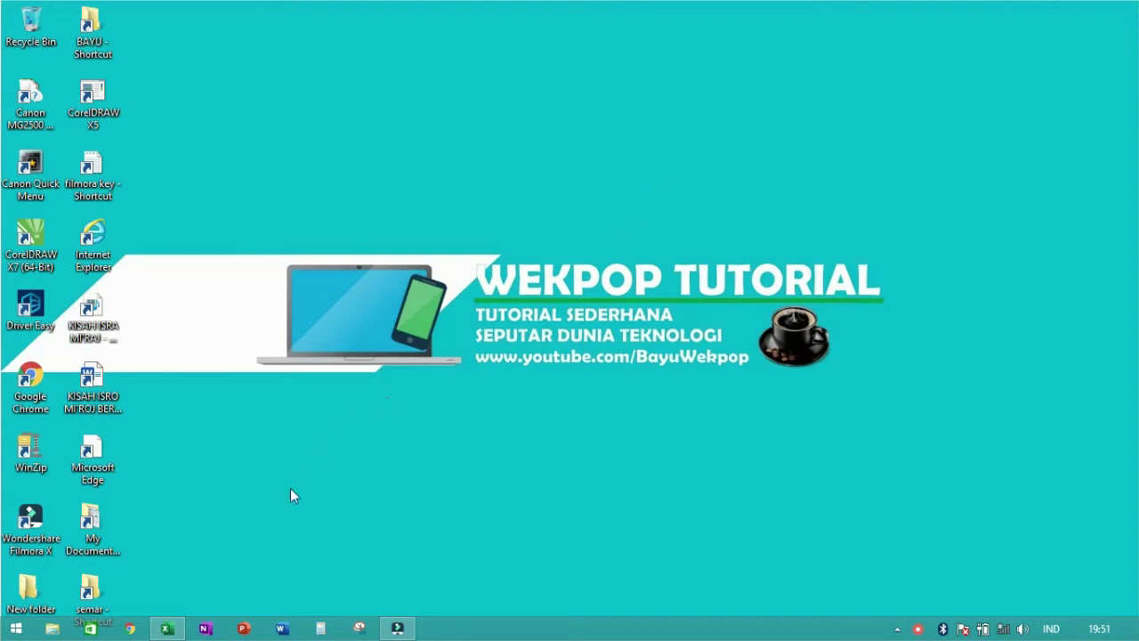
# Restore the Buku1 Excel window from the taskbar so the blank Lembar1 sheet fills the screen
pyautogui.click(166, 628)
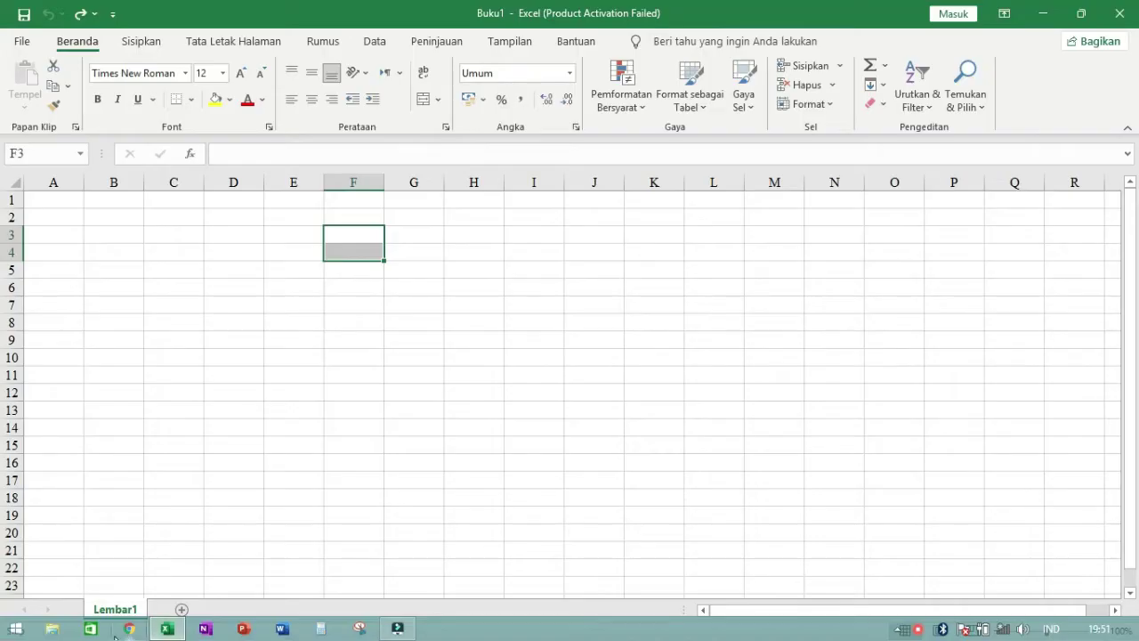
pyautogui.click(211, 266)
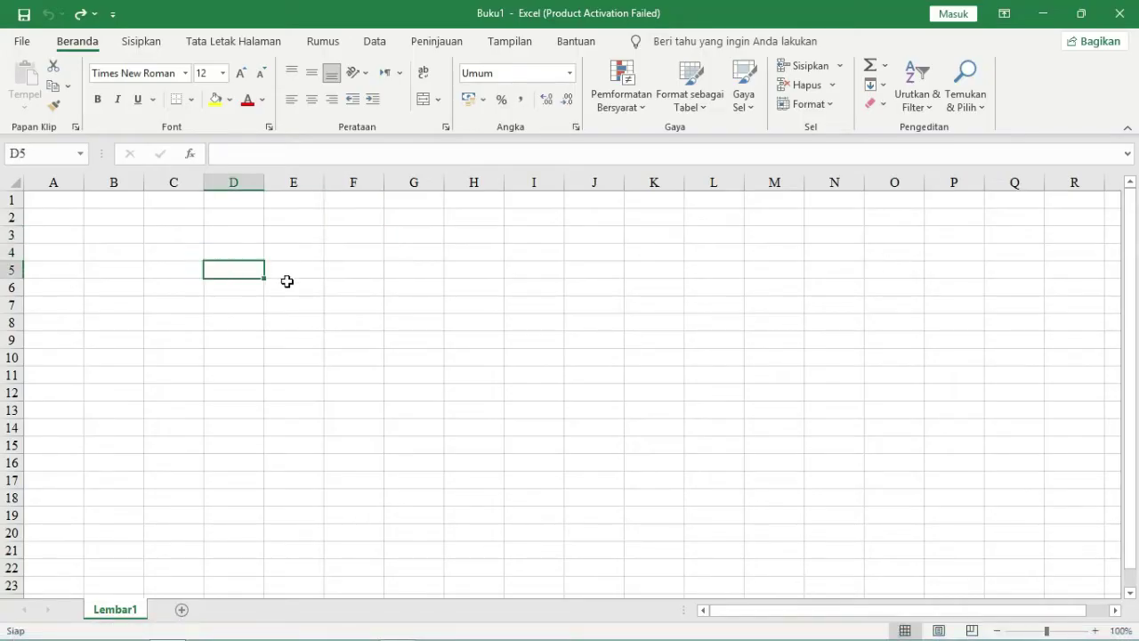
pyautogui.moveTo(125, 235); pyautogui.dragTo(232, 327)
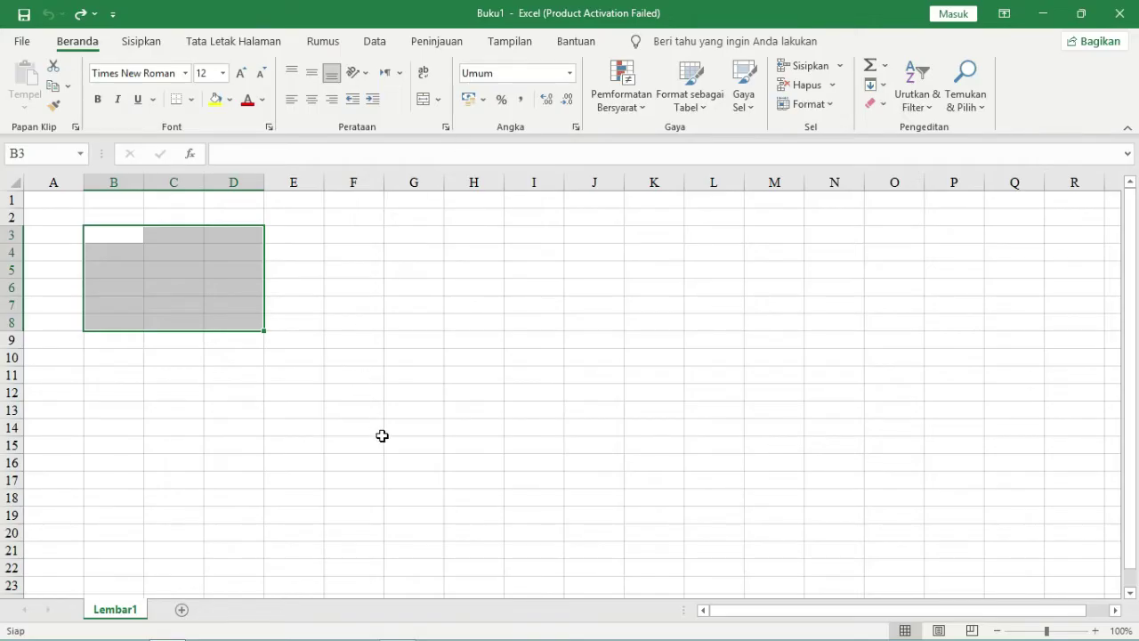
pyautogui.click(388, 431)
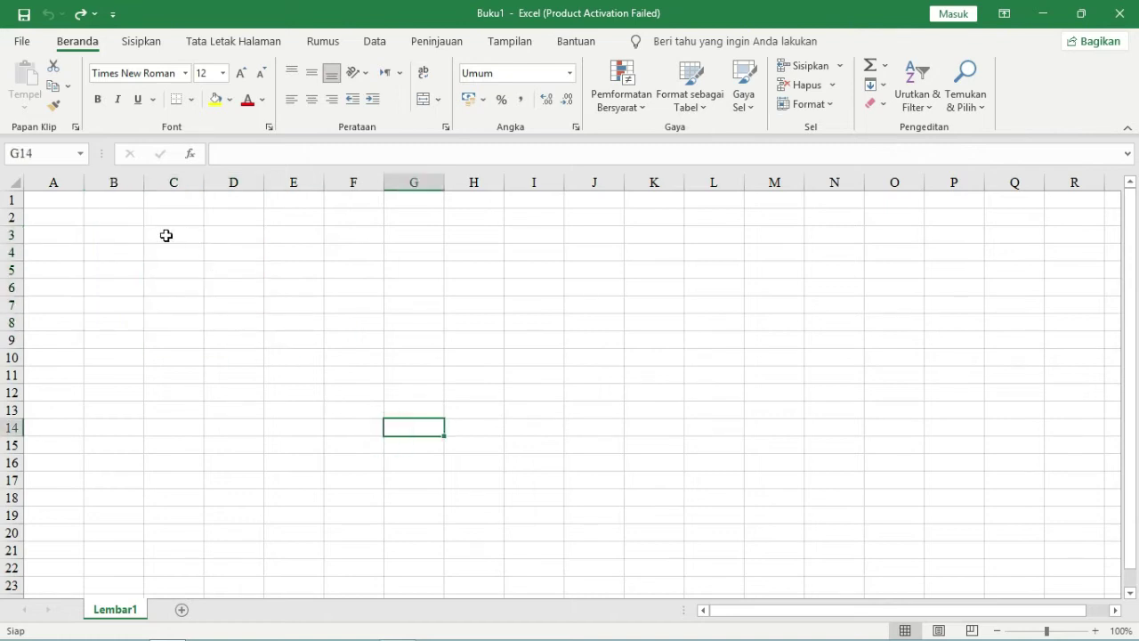
pyautogui.click(123, 180)
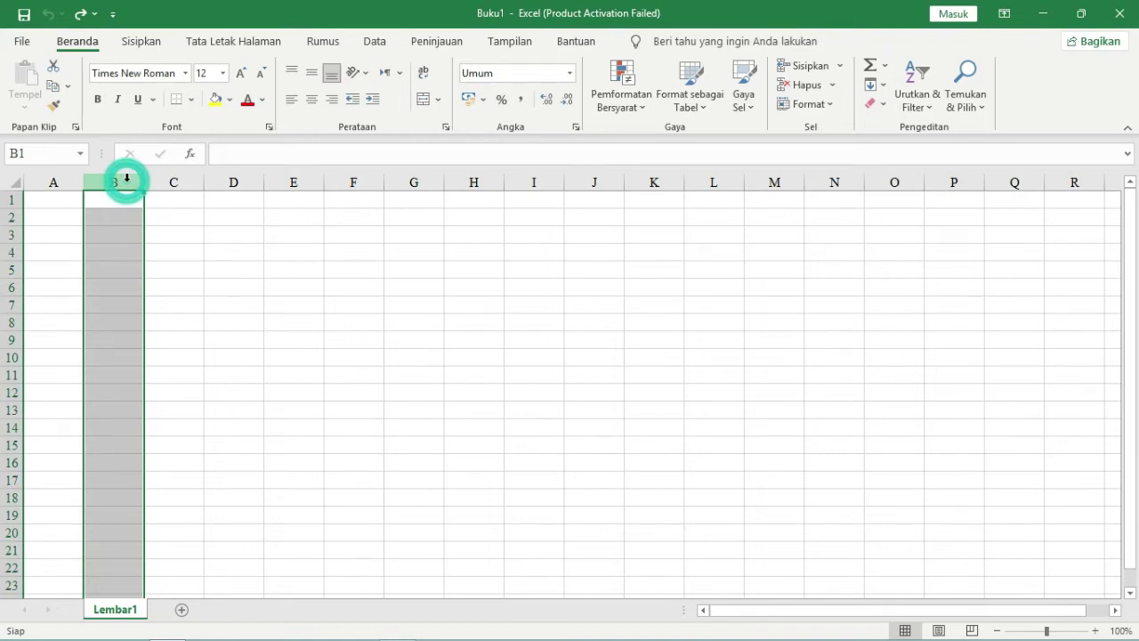
pyautogui.click(223, 205)
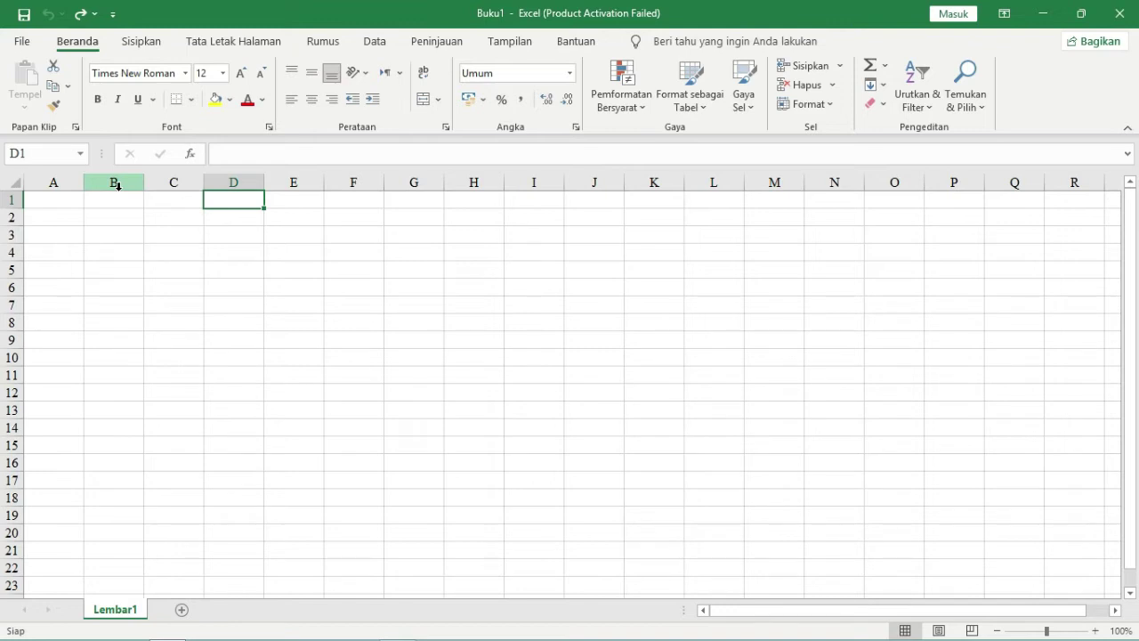
pyautogui.moveTo(126, 220)
pyautogui.mouseDown()
pyautogui.moveTo(290, 349)
pyautogui.moveTo(290, 339)
pyautogui.mouseUp()
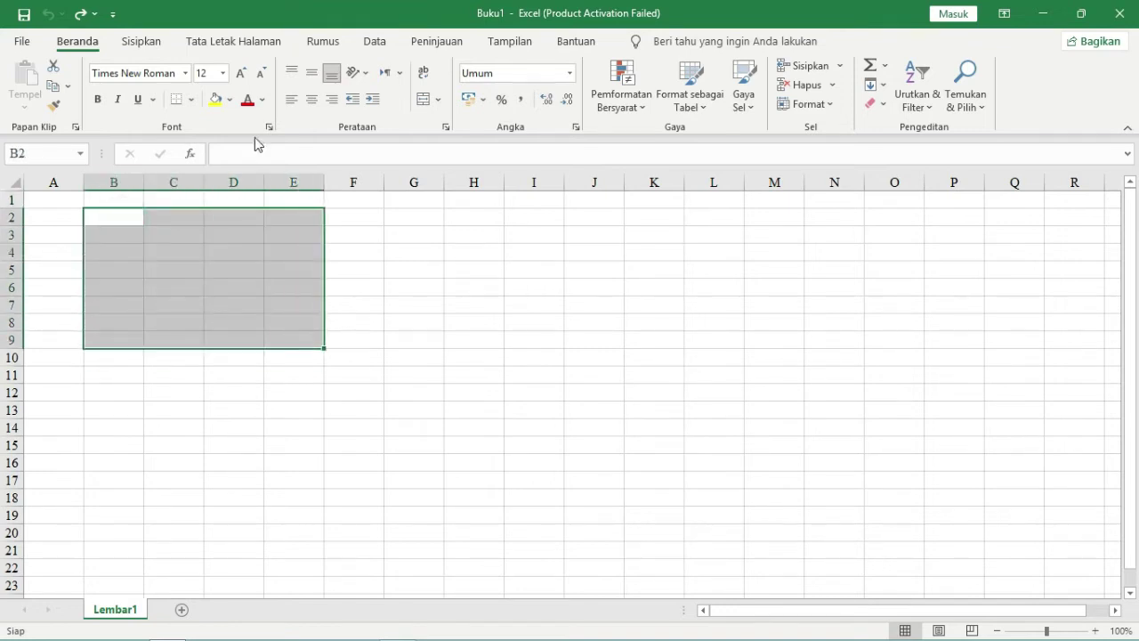
# Apply Semua Batas (All Borders) to B2:E9 and deselect to view the 4×8 grid
pyautogui.click(191, 99)
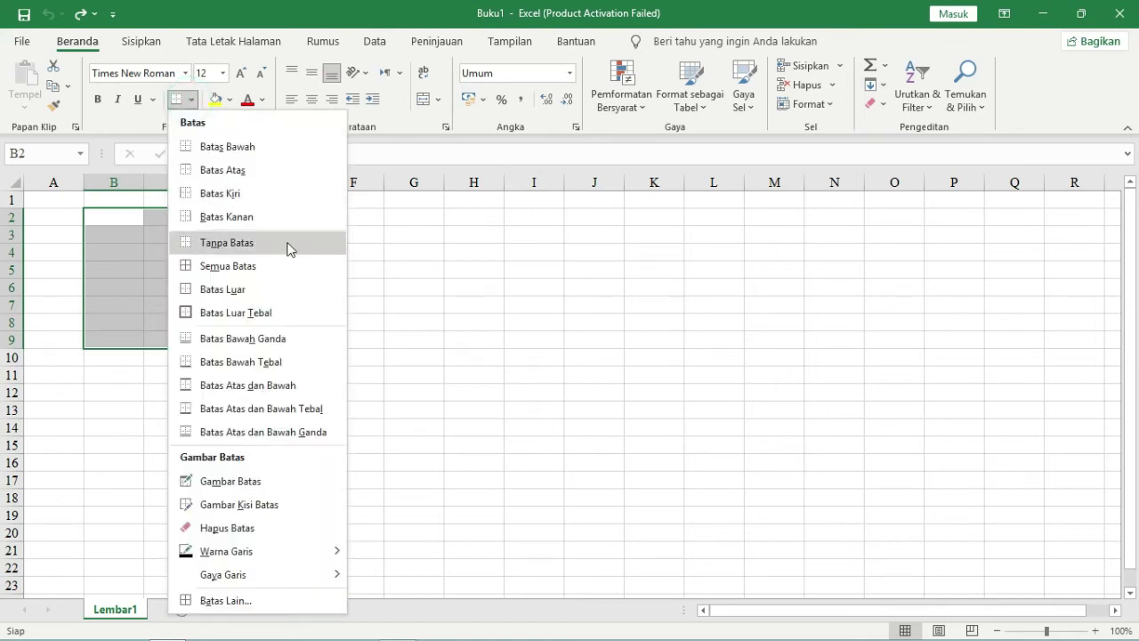
pyautogui.click(234, 274)
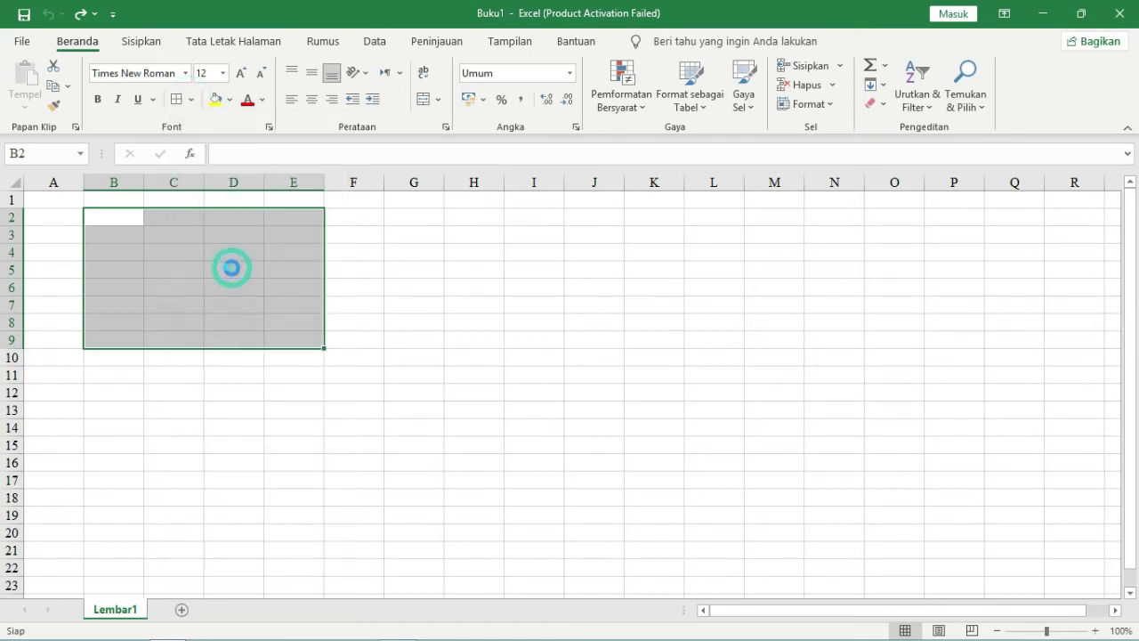
pyautogui.click(374, 274)
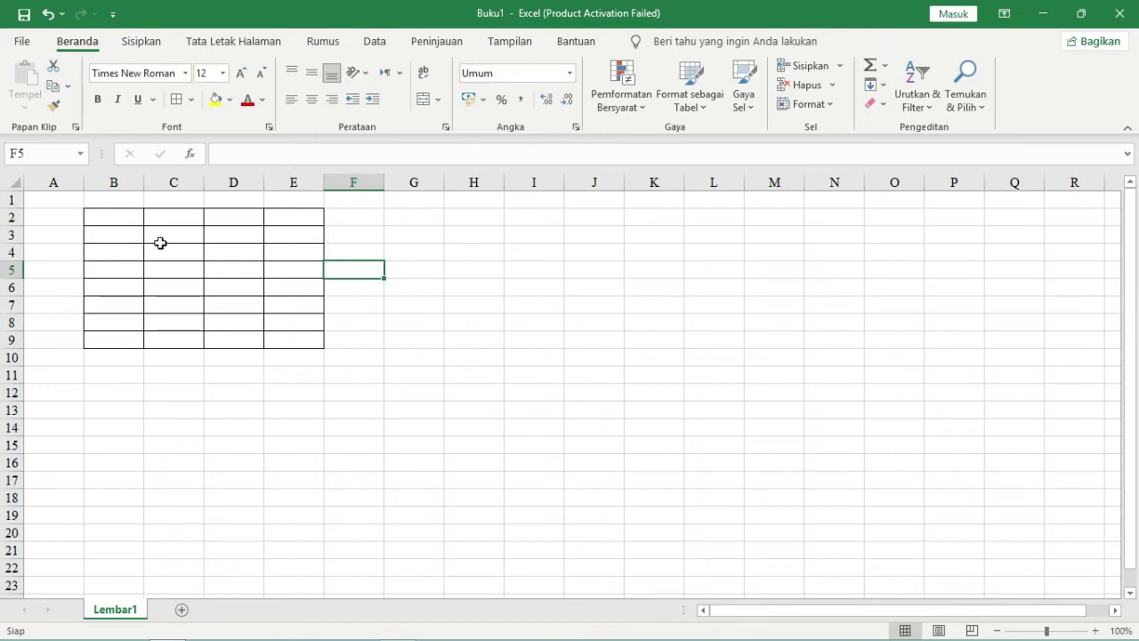
pyautogui.moveTo(120, 218); pyautogui.dragTo(286, 347)
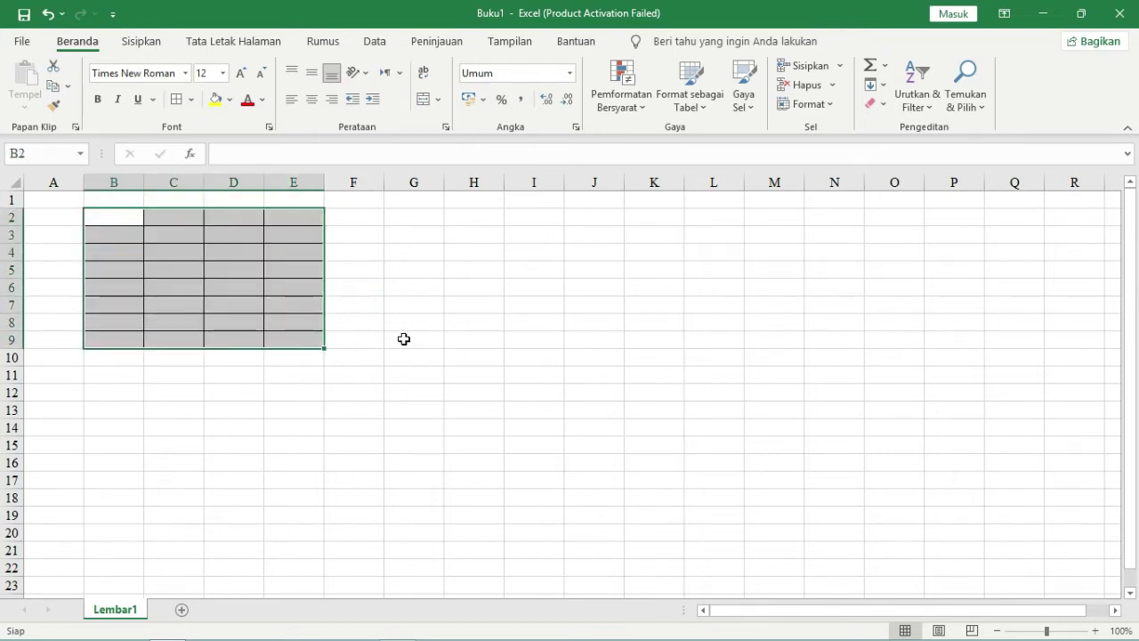
pyautogui.click(402, 322)
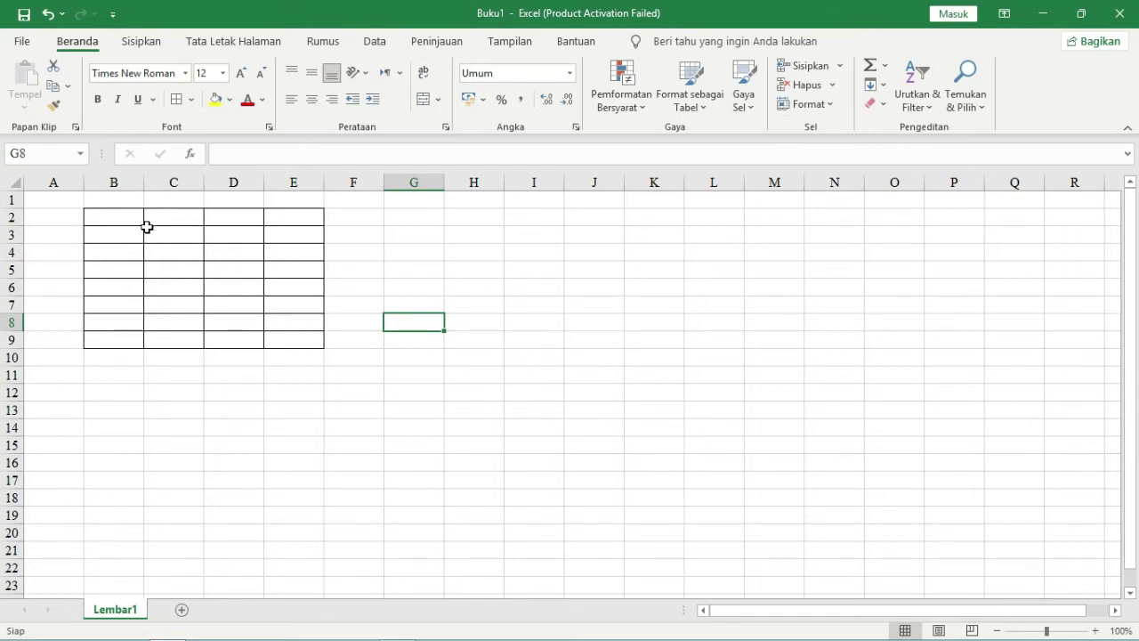
# Select the column headers B through E of the bordered grid
pyautogui.click(178, 182)
pyautogui.click(136, 185)
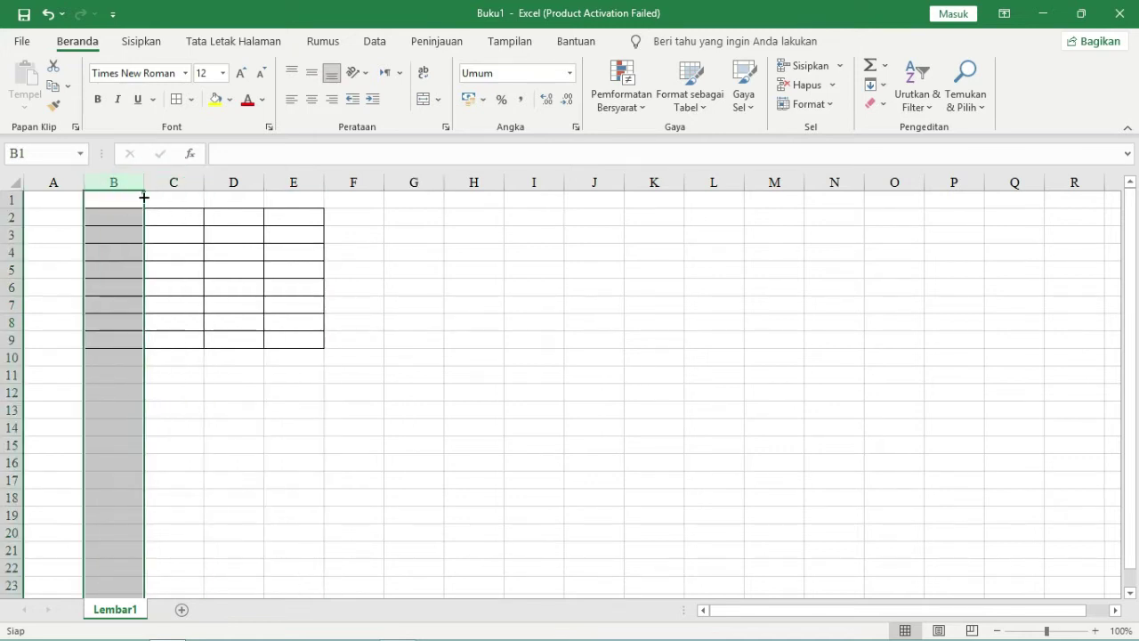
pyautogui.moveTo(143, 185)
pyautogui.mouseDown()
pyautogui.moveTo(160, 197)
pyautogui.moveTo(379, 184)
pyautogui.mouseUp()
pyautogui.click(422, 255)
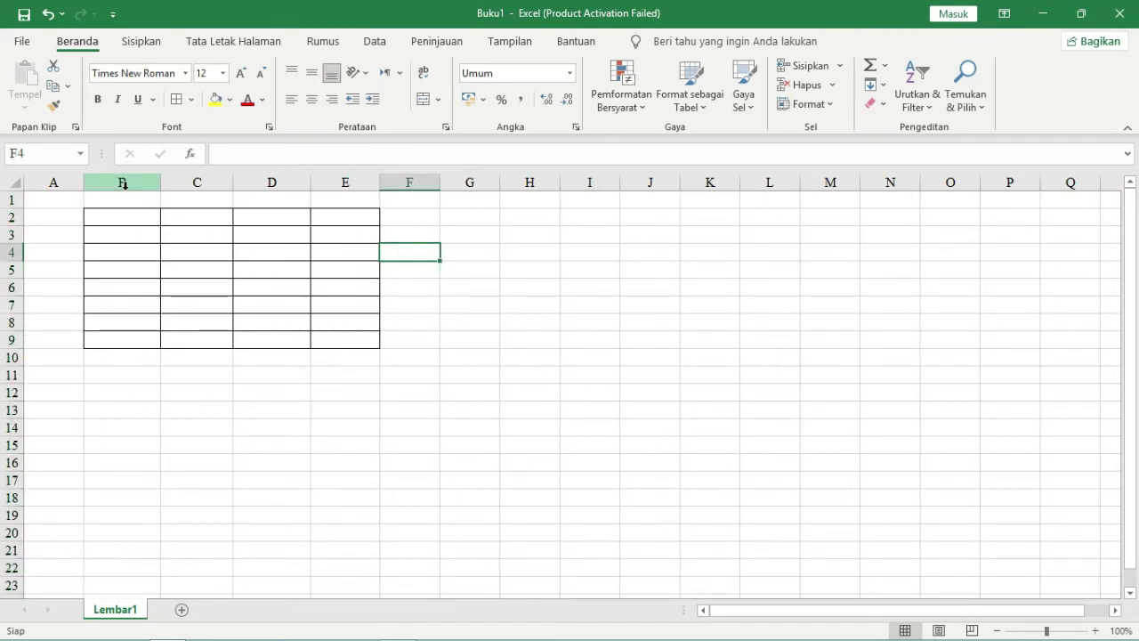
pyautogui.moveTo(124, 183); pyautogui.dragTo(368, 181)
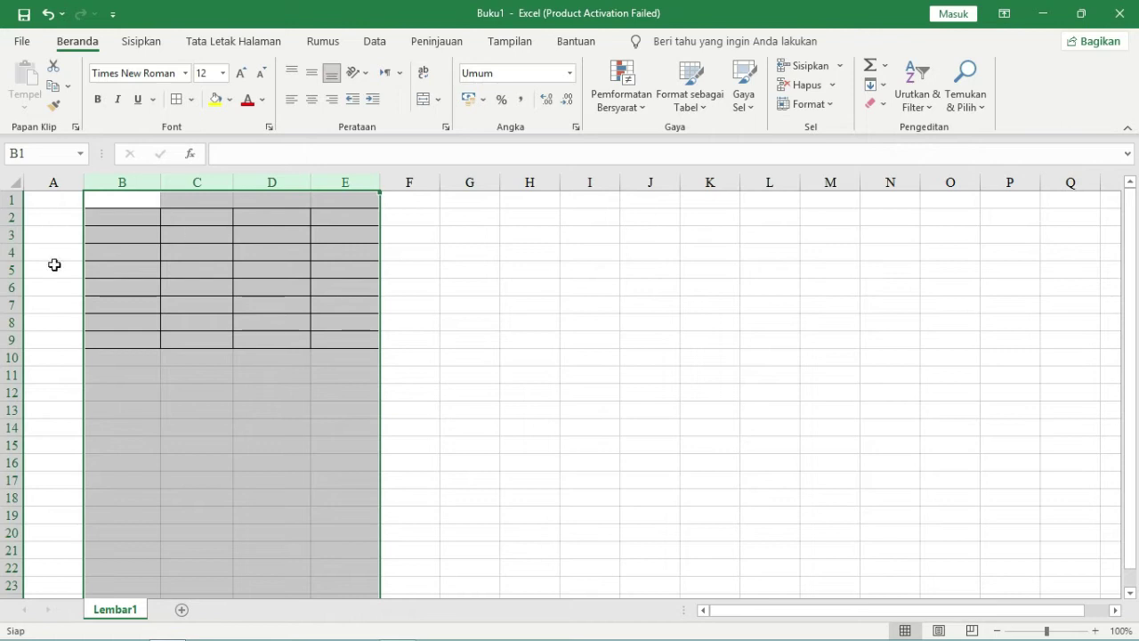
pyautogui.click(140, 180)
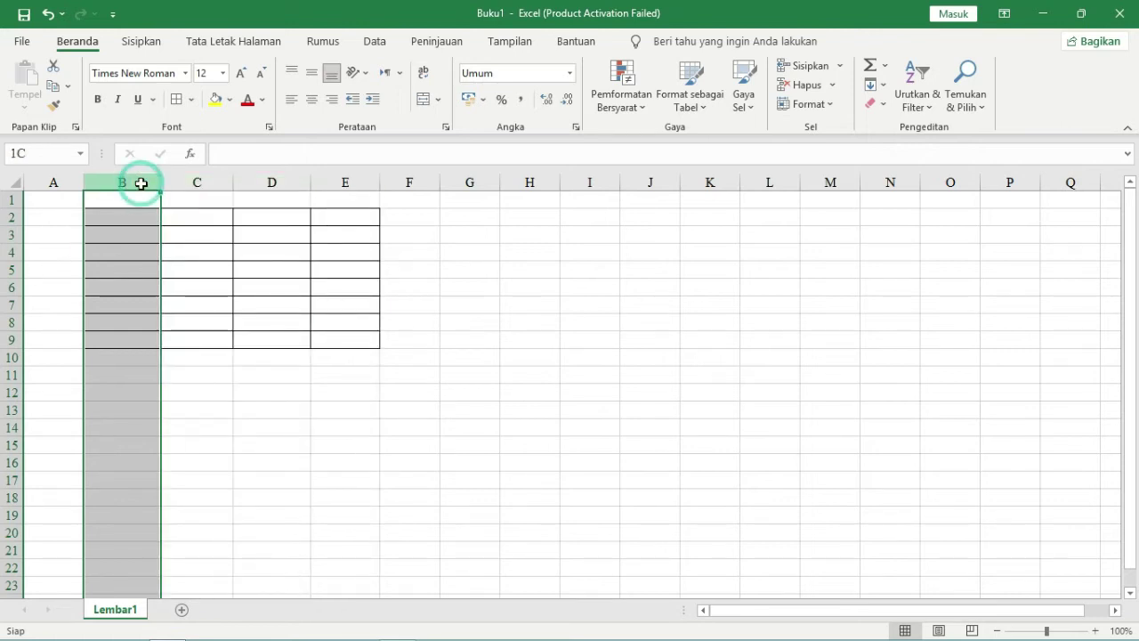
pyautogui.moveTo(141, 181); pyautogui.dragTo(342, 183)
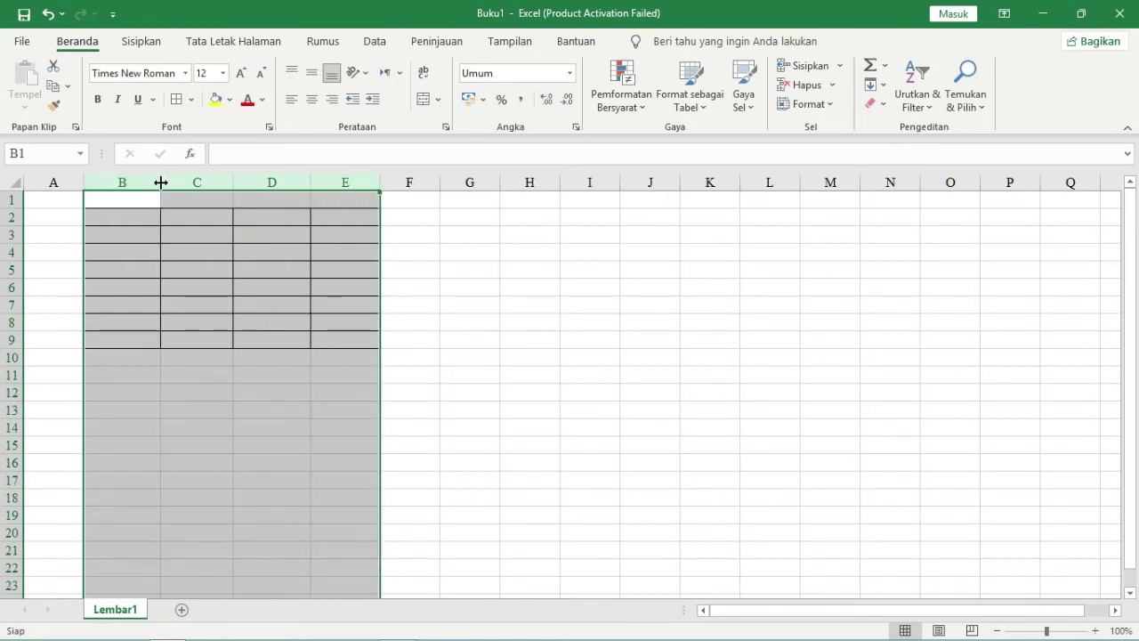
# Narrow columns B–E to one smaller, equal width, then select rows 2–9
pyautogui.moveTo(160, 183); pyautogui.dragTo(113, 188)
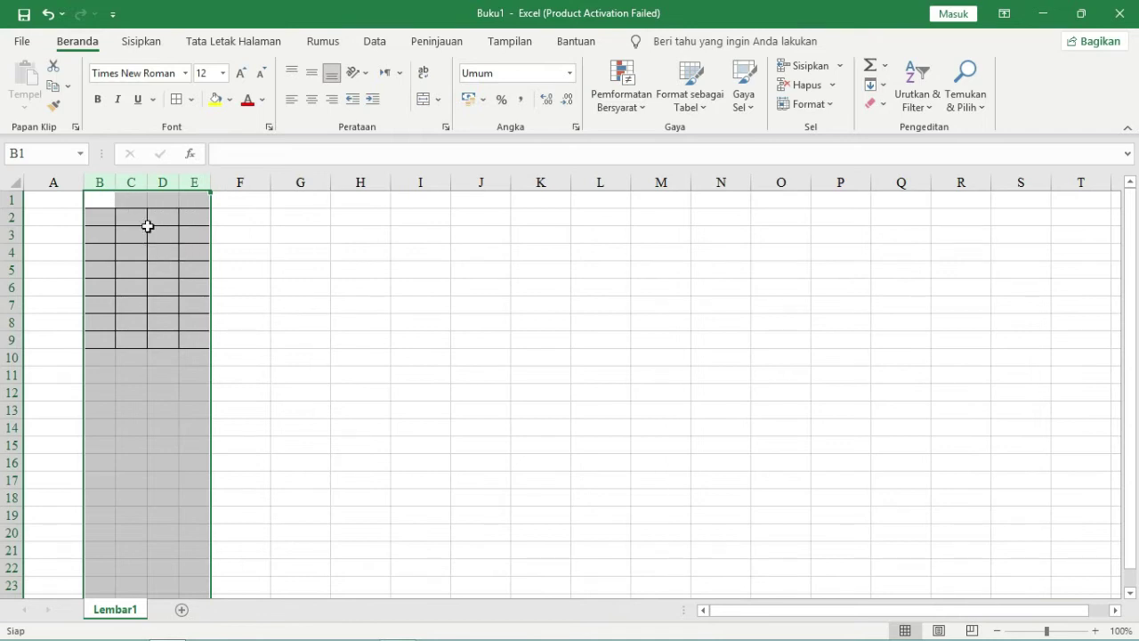
pyautogui.click(182, 245)
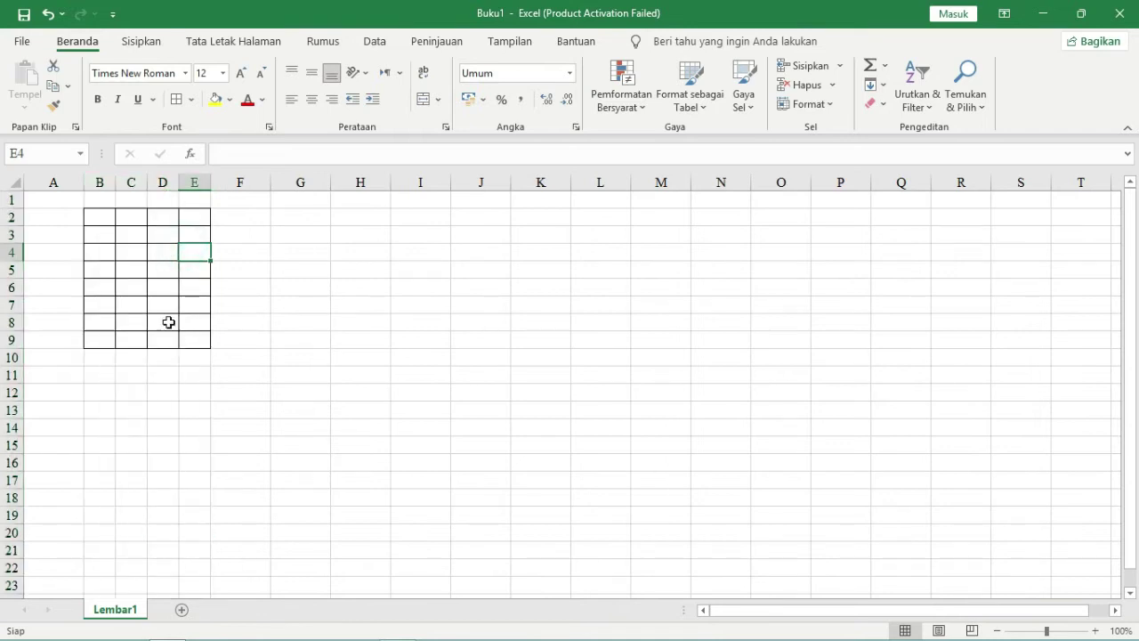
pyautogui.moveTo(99, 183); pyautogui.dragTo(186, 188)
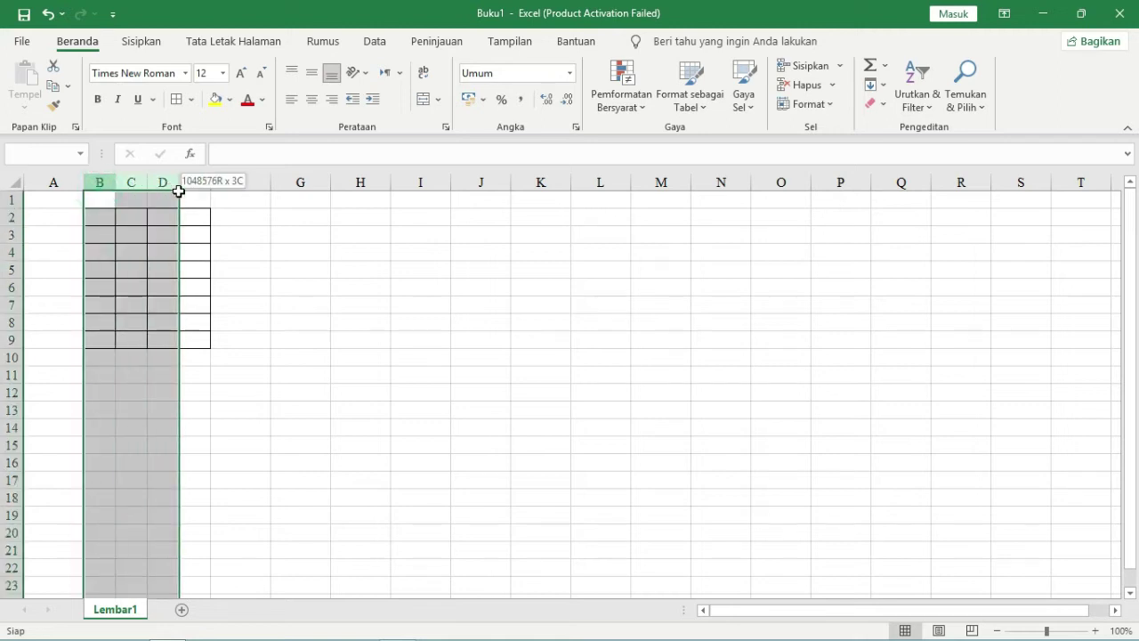
pyautogui.click(270, 246)
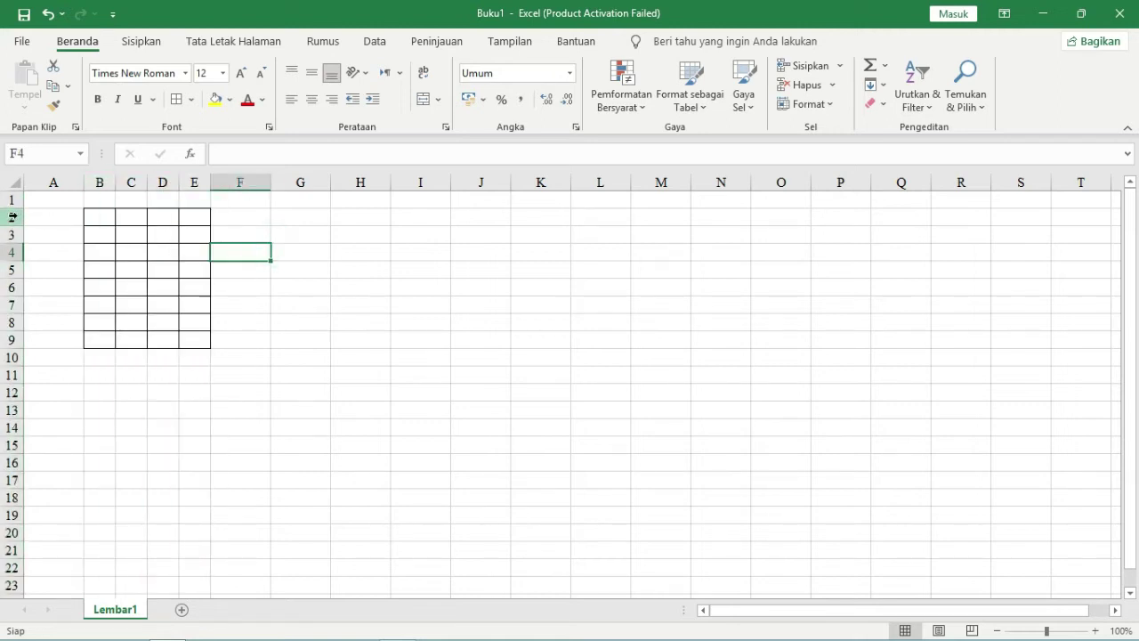
pyautogui.moveTo(13, 216); pyautogui.dragTo(33, 342)
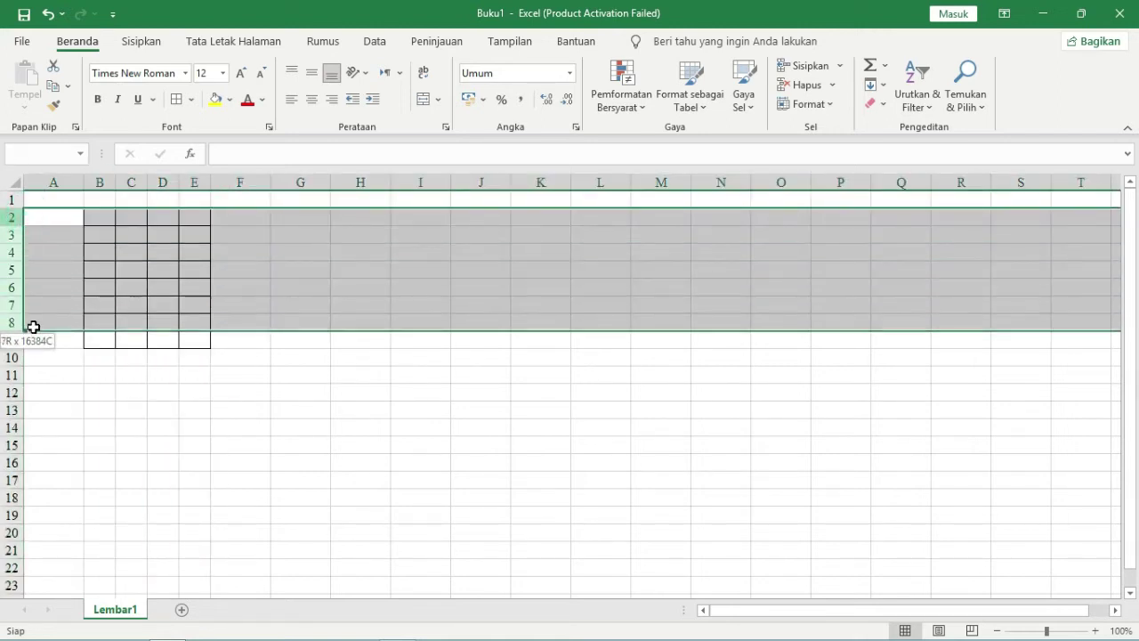
# Make rows 2–9 21.75 (29 pixels) tall, then select columns B through E
pyautogui.moveTo(33, 342); pyautogui.dragTo(33, 343)
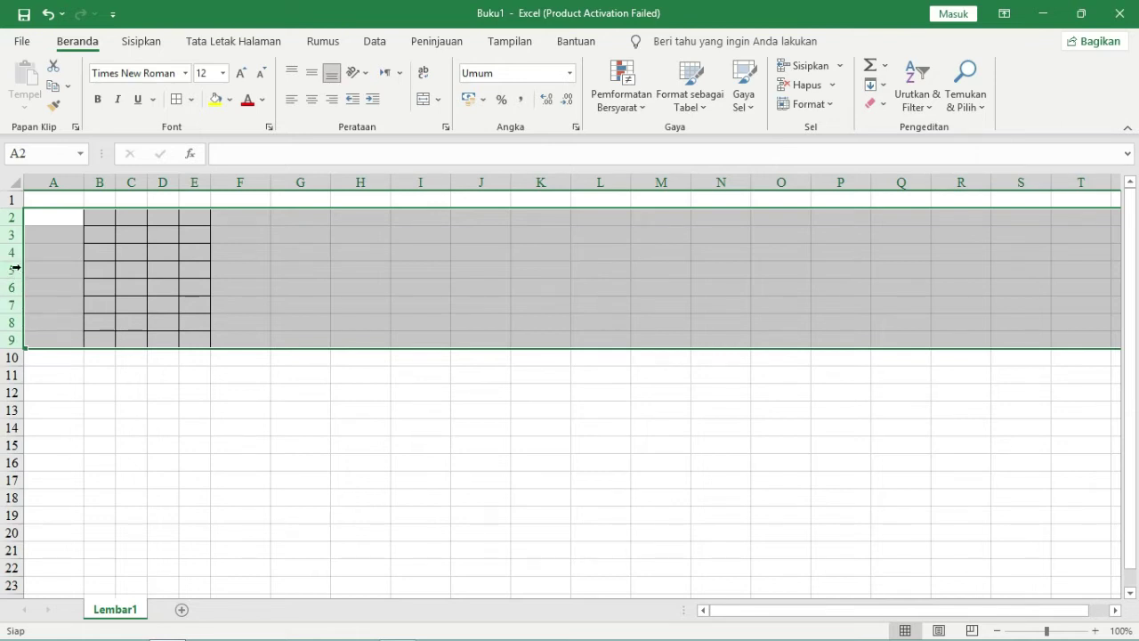
pyautogui.moveTo(14, 260); pyautogui.dragTo(18, 267)
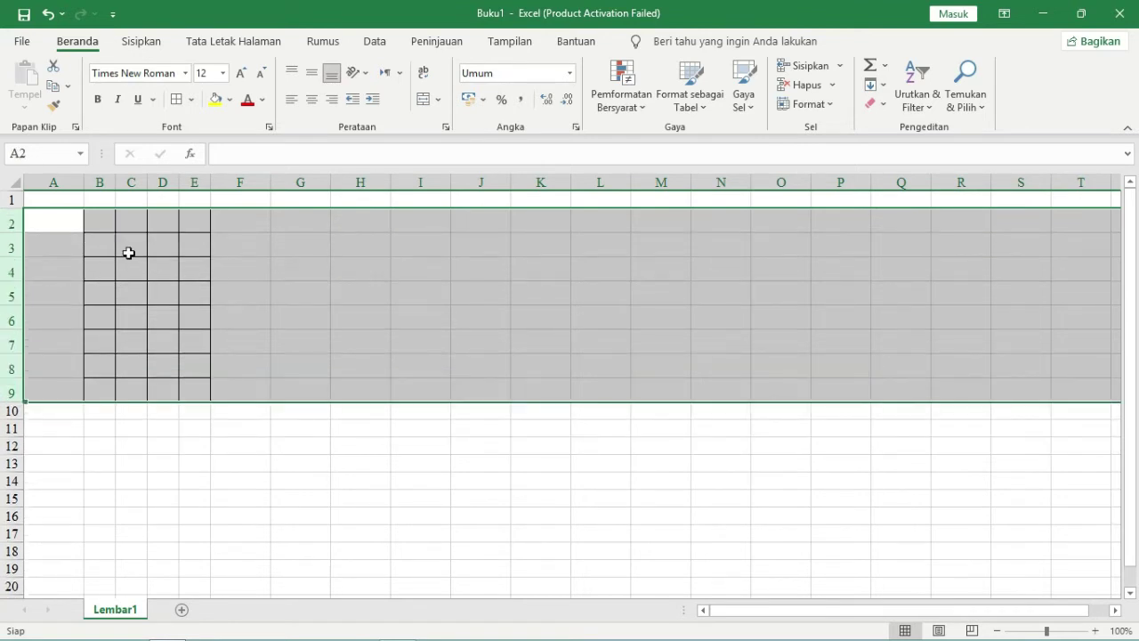
pyautogui.click(254, 274)
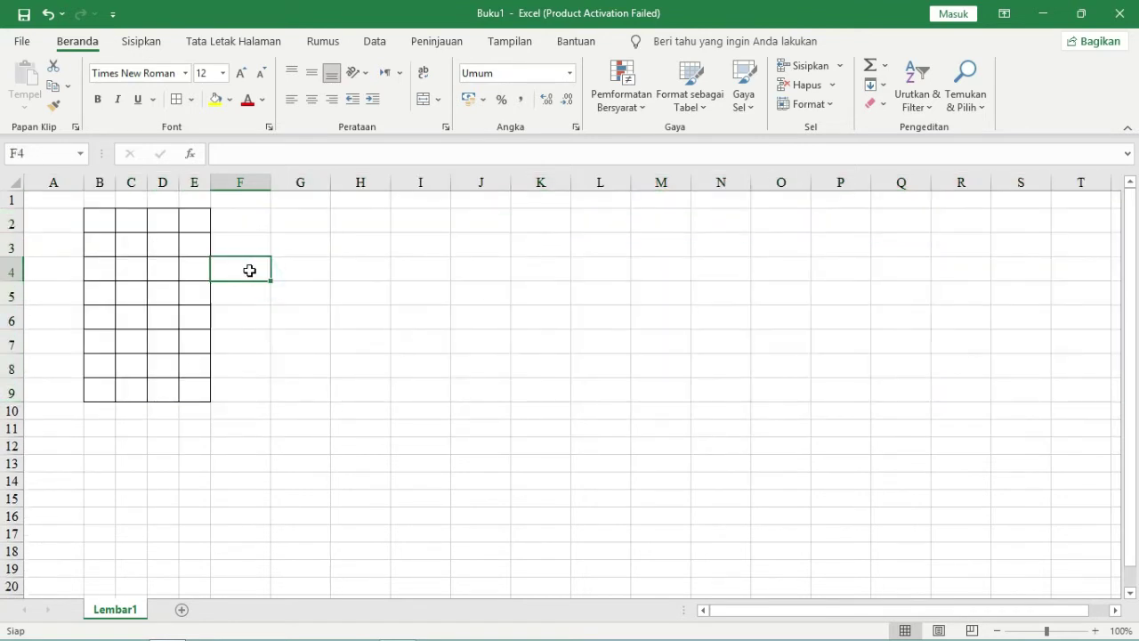
pyautogui.moveTo(99, 182); pyautogui.dragTo(201, 185)
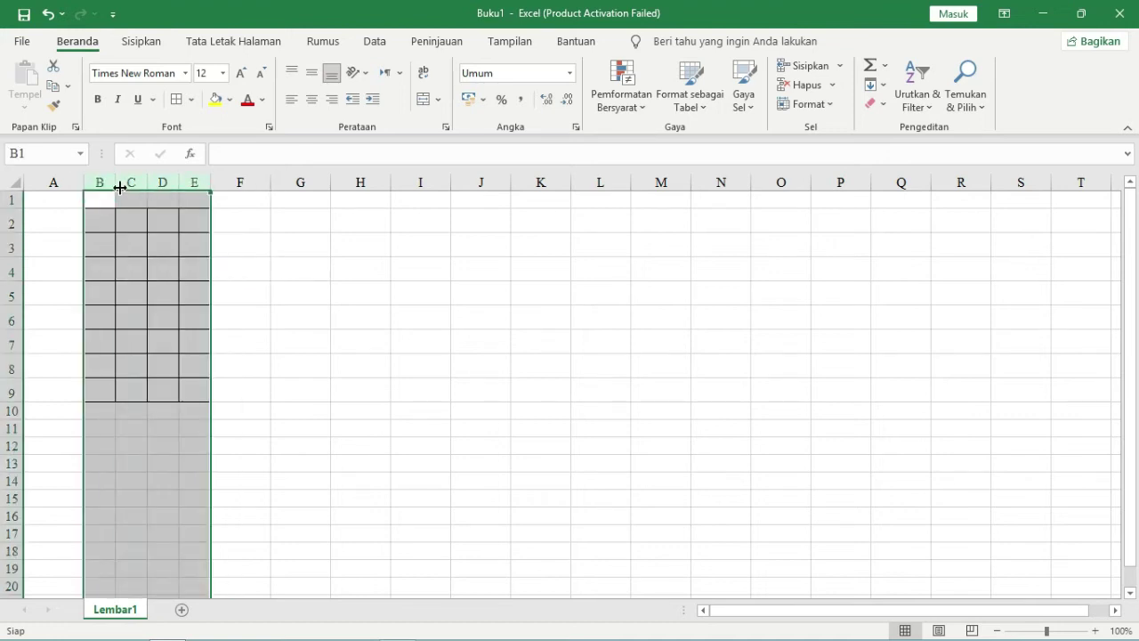
# Set columns B–E to width 5 (45 pixels) using Lebar Kolom (Column Width)
pyautogui.moveTo(117, 185); pyautogui.dragTo(121, 188)
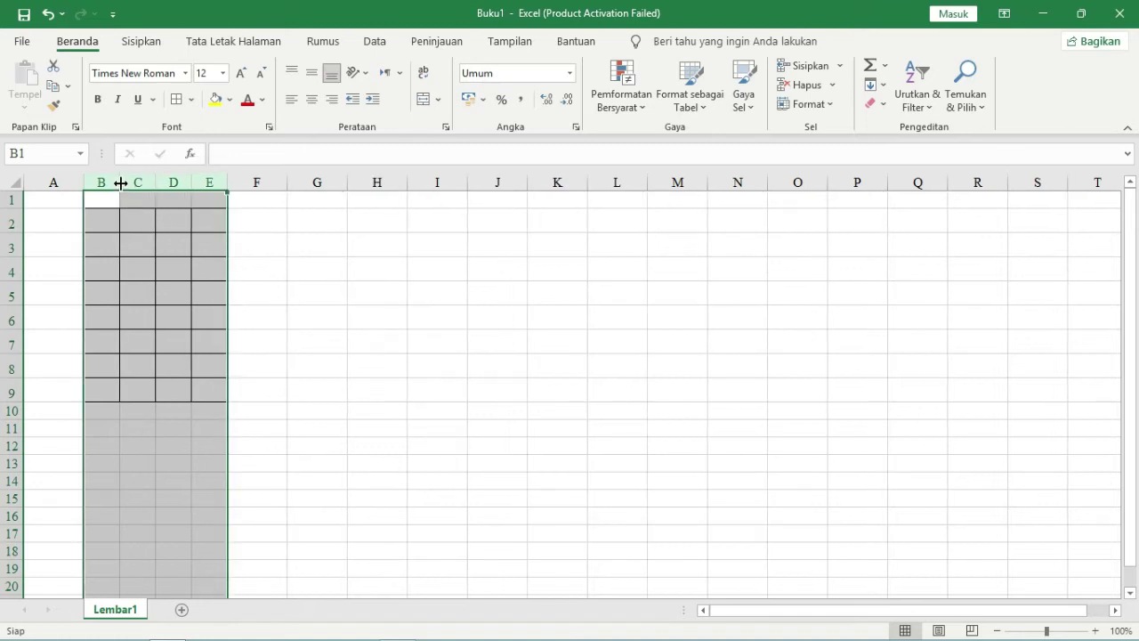
pyautogui.rightClick(121, 186)
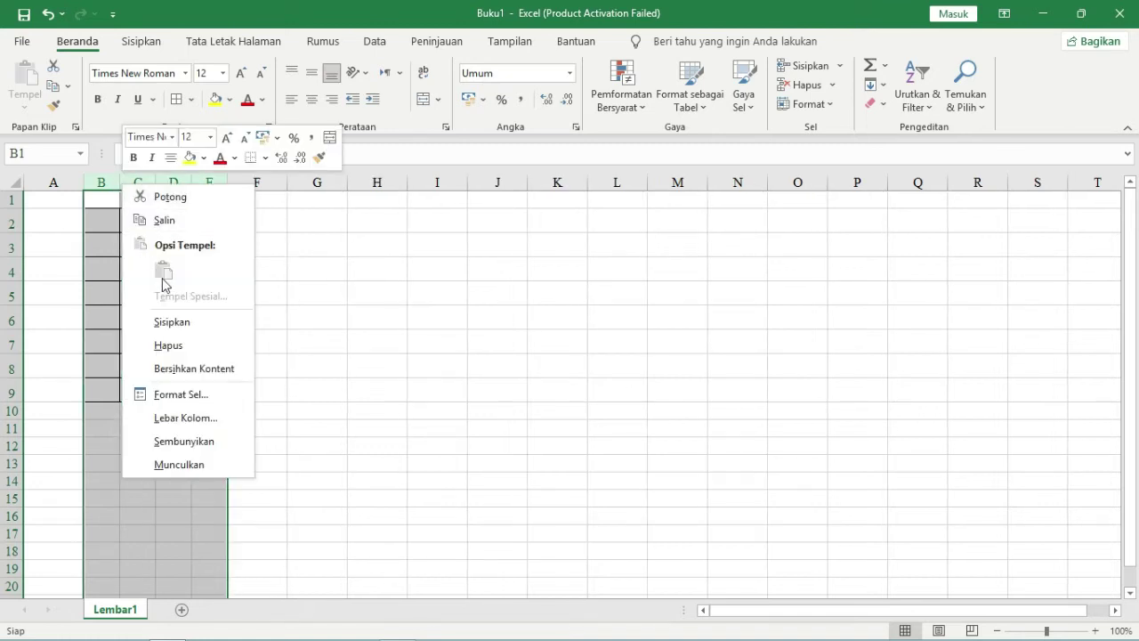
pyautogui.click(221, 427)
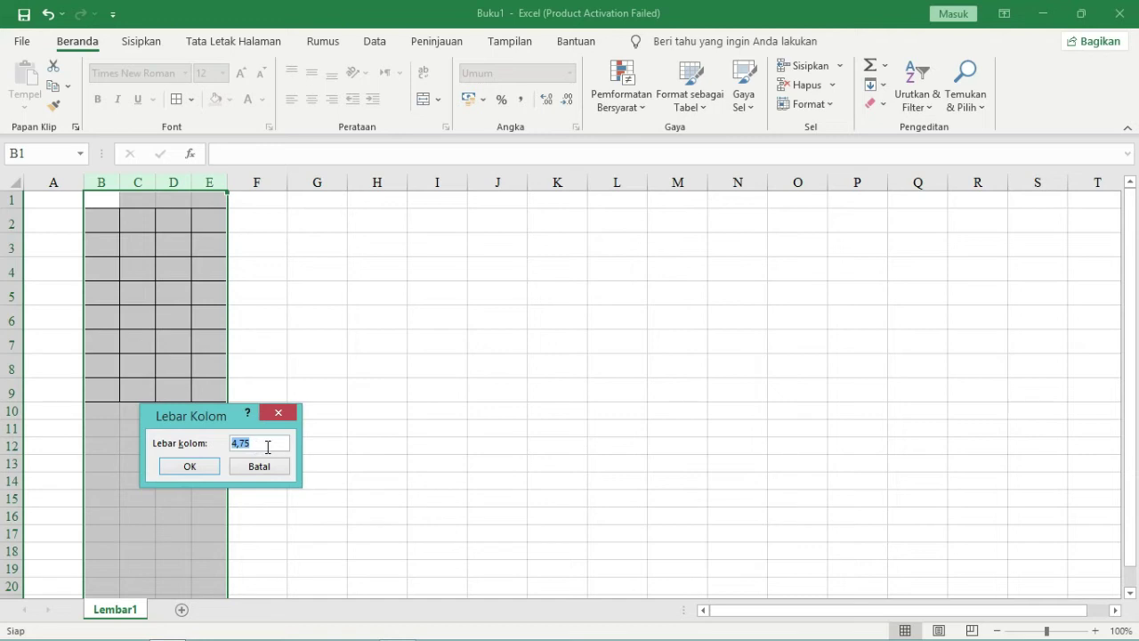
pyautogui.write('5')
pyautogui.click(215, 465)
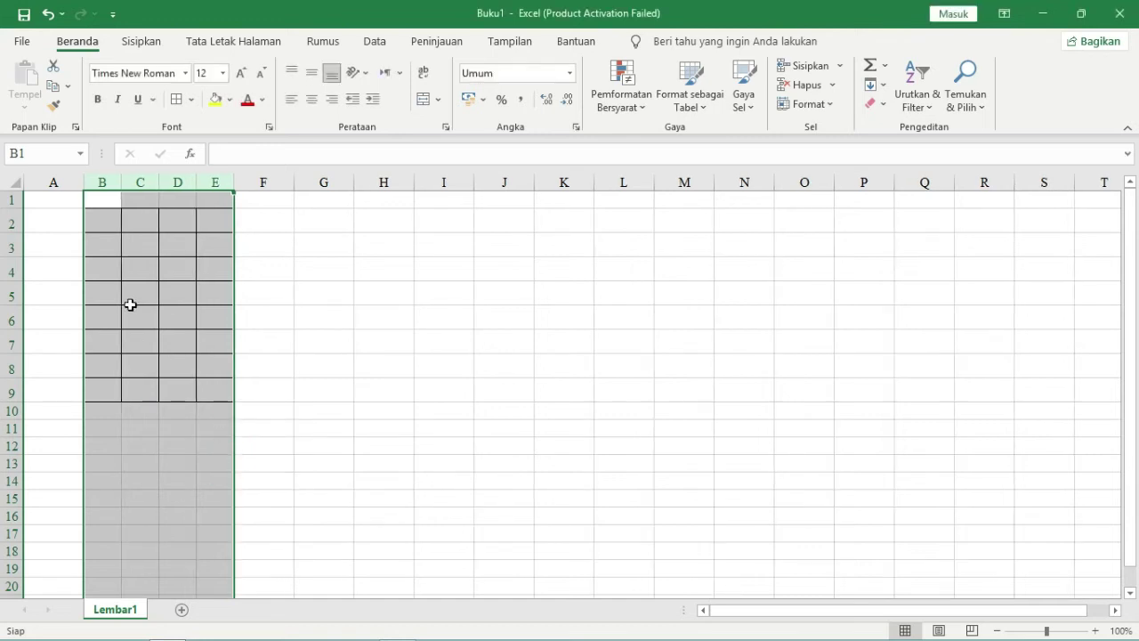
pyautogui.moveTo(114, 184); pyautogui.dragTo(114, 183)
# Clear the column selection and select rows 2 through 9 for resizing
pyautogui.click(215, 275)
pyautogui.moveTo(14, 224); pyautogui.dragTo(9, 392)
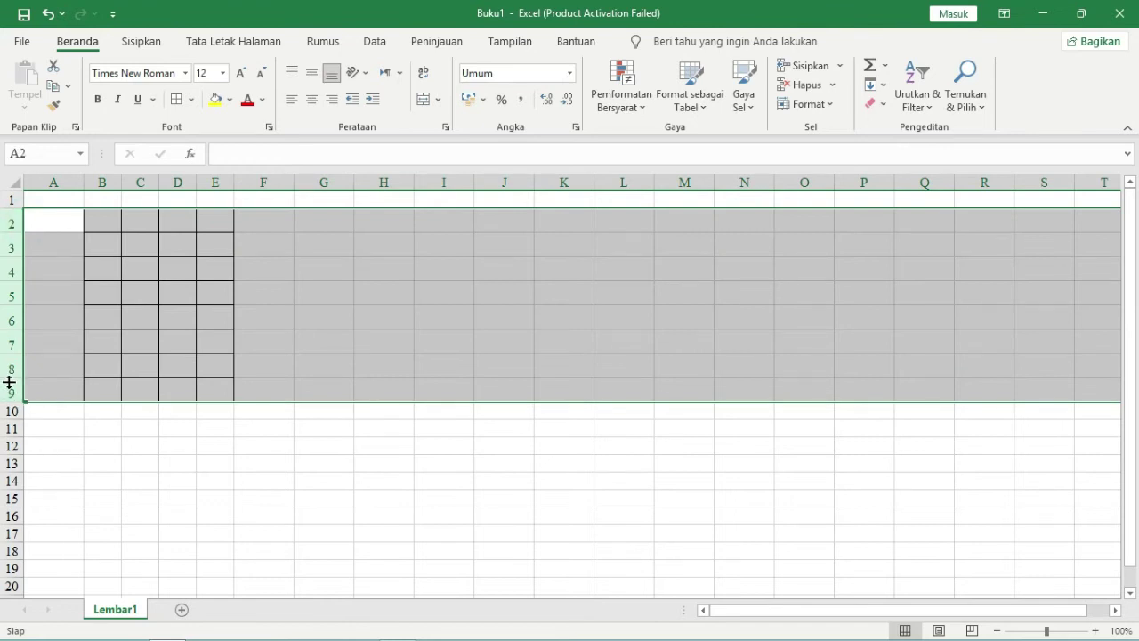
pyautogui.rightClick(15, 326)
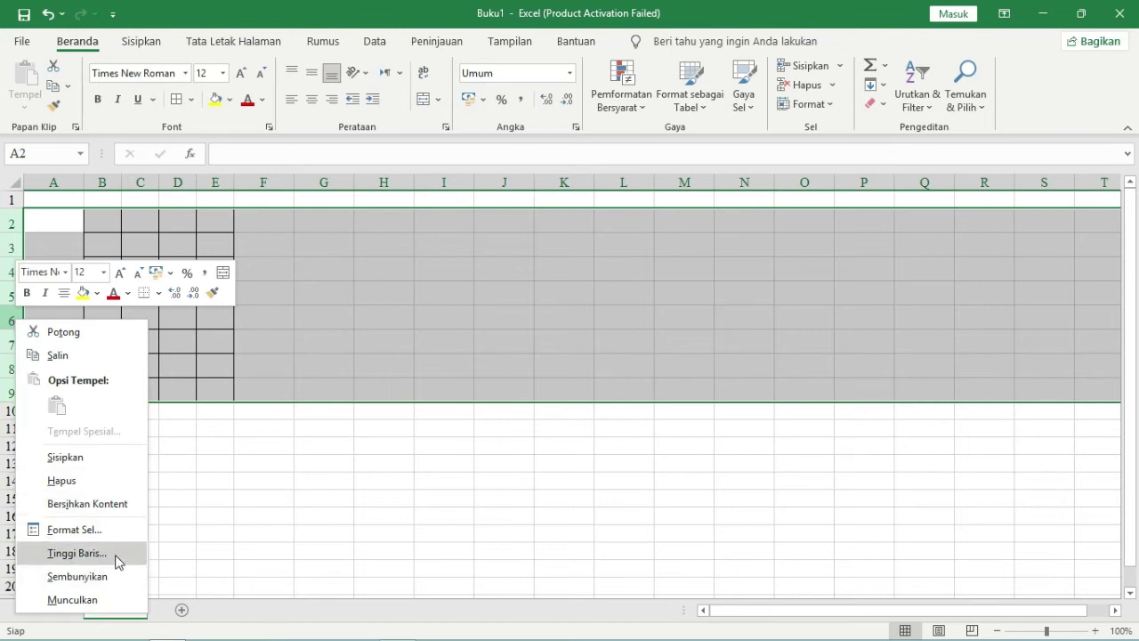
# Set rows 2–9 to a height of 5 using Tinggi Baris (Row Height)
pyautogui.click(75, 554)
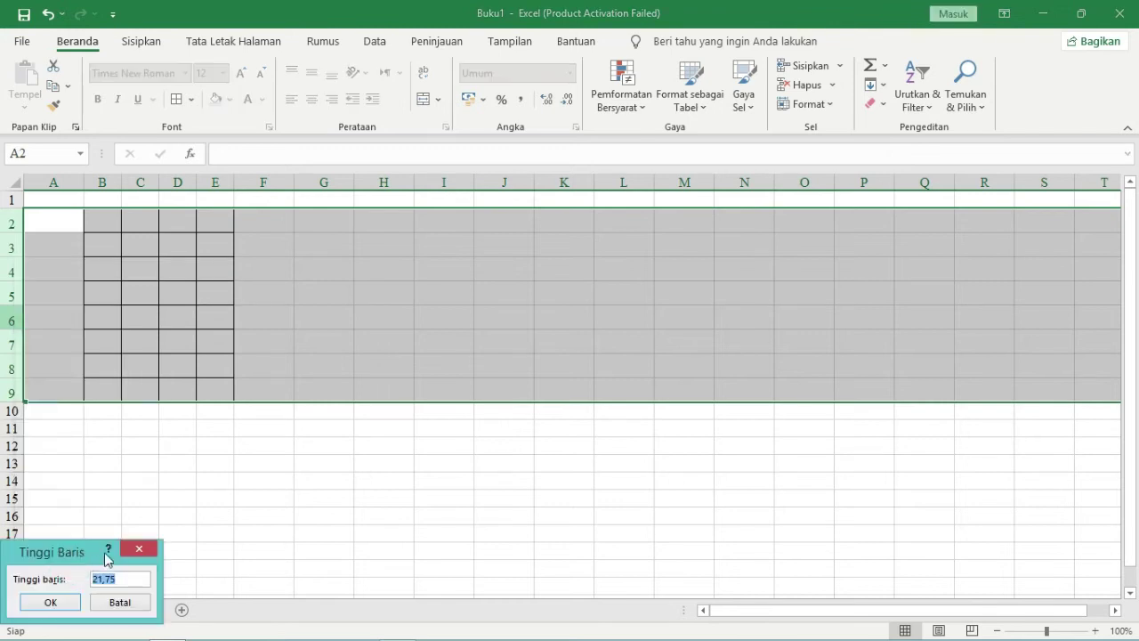
pyautogui.write('5')
pyautogui.press('Return')
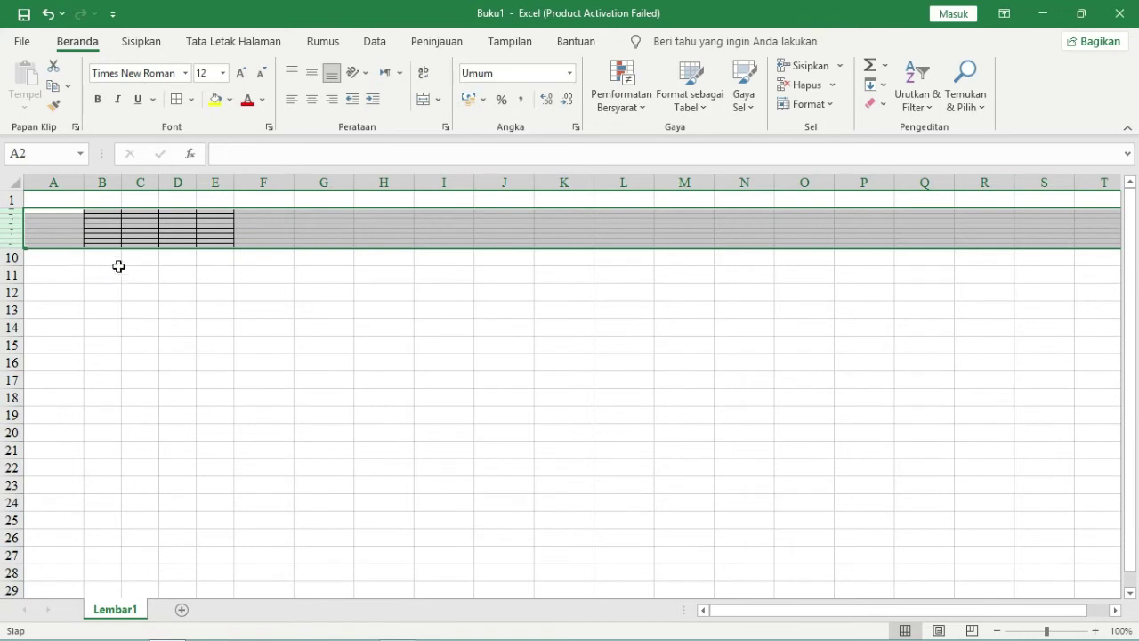
pyautogui.moveTo(7, 219); pyautogui.dragTo(7, 218)
pyautogui.rightClick(18, 233)
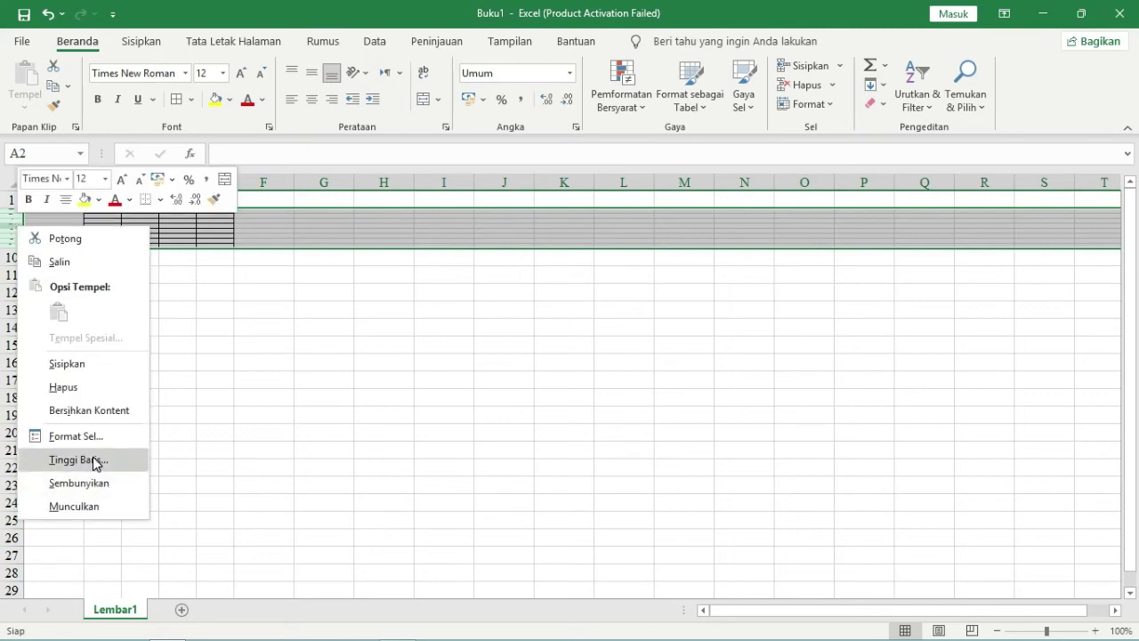
pyautogui.click(94, 461)
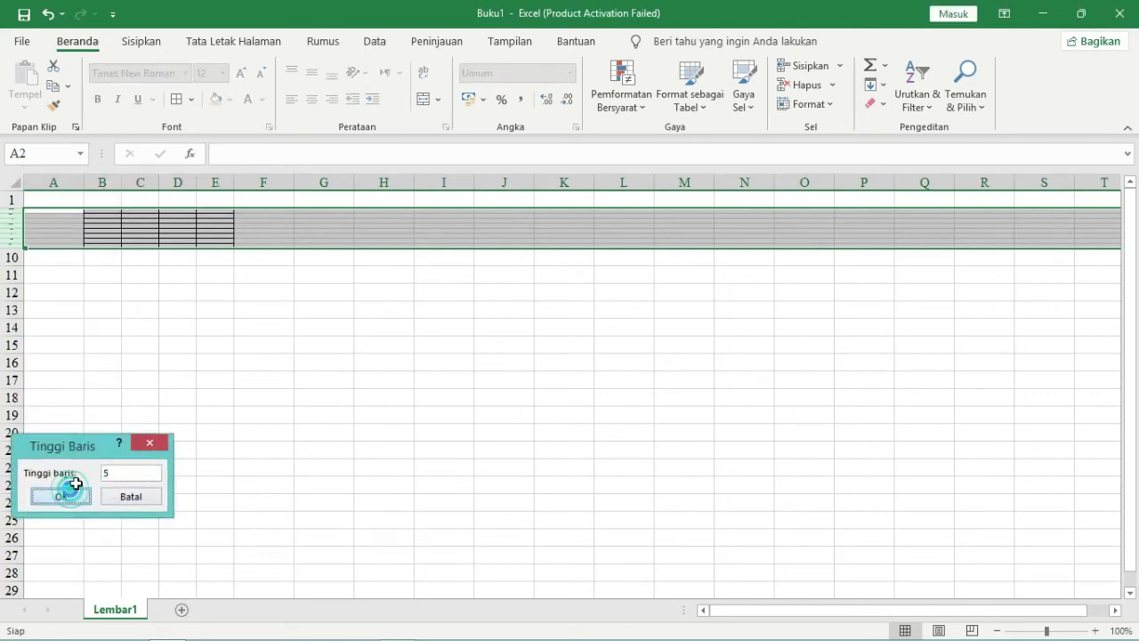
pyautogui.click(72, 495)
# Zoom in on the flattened grid and check column B's width
pyautogui.click(162, 365)
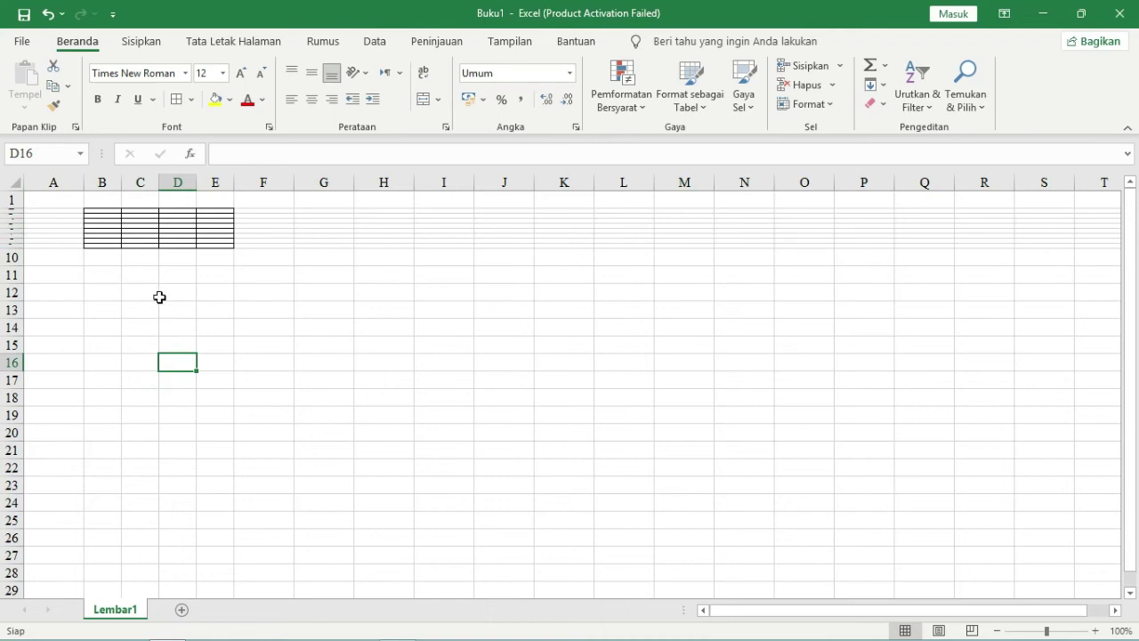
pyautogui.keyDown('ctrl'); pyautogui.scroll(1, 165, 259); pyautogui.keyUp('ctrl')
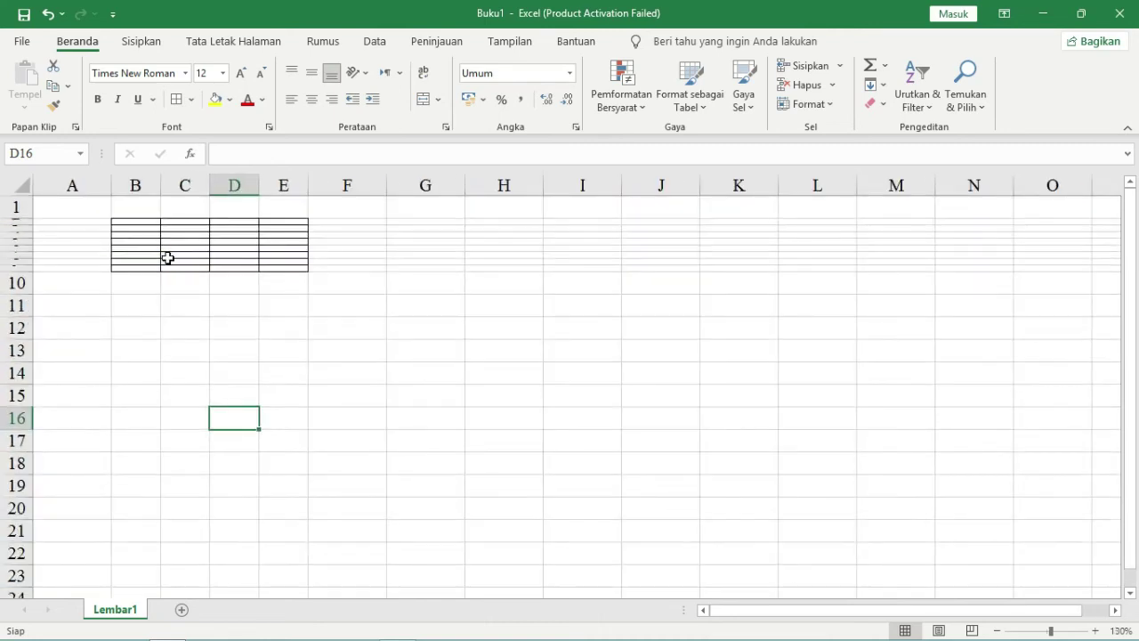
pyautogui.keyDown('ctrl'); pyautogui.scroll(4, 169, 255); pyautogui.keyUp('ctrl')
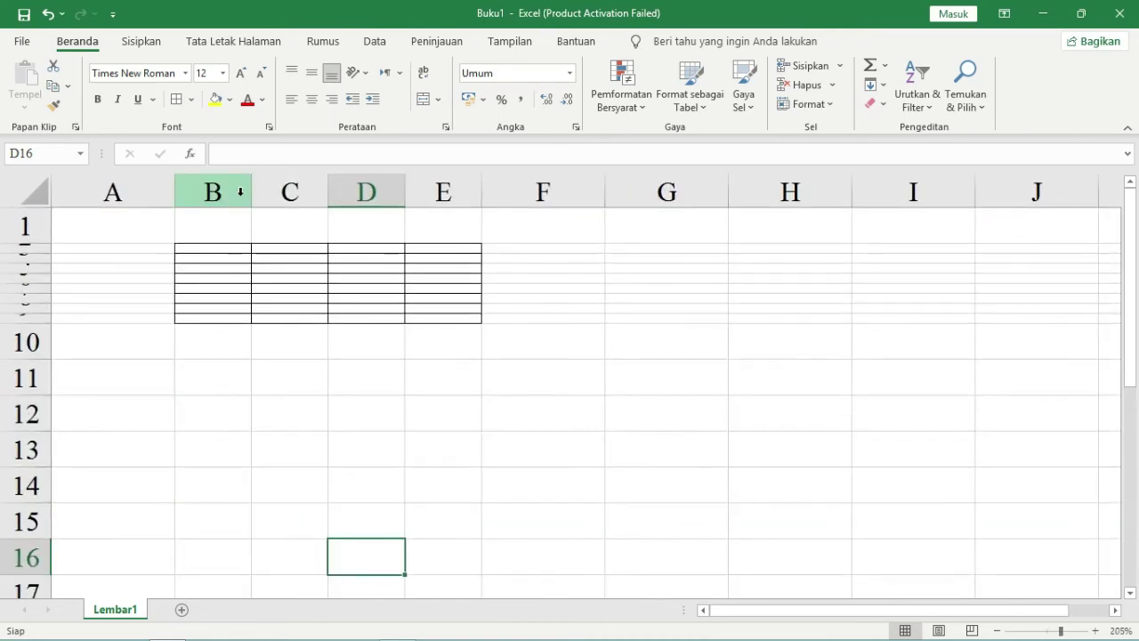
pyautogui.click(251, 193)
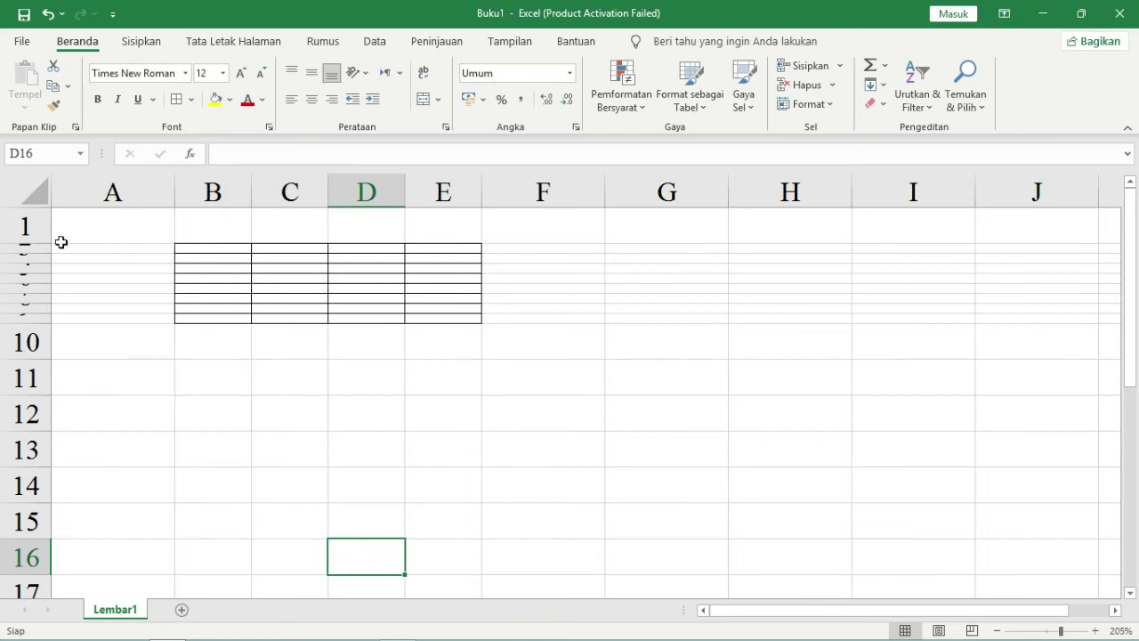
pyautogui.moveTo(45, 253)
pyautogui.mouseDown()
pyautogui.moveTo(36, 316)
pyautogui.moveTo(44, 280)
pyautogui.mouseUp()
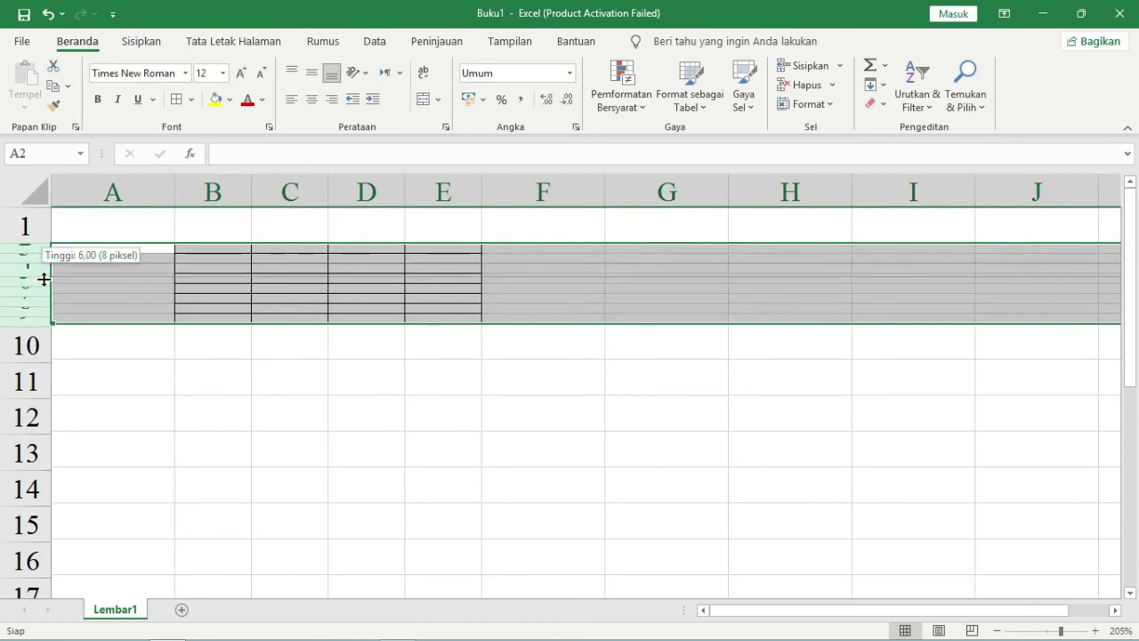
# Check the width of columns B–E as a reference for the row height
pyautogui.moveTo(44, 280); pyautogui.dragTo(44, 278)
pyautogui.moveTo(237, 194)
pyautogui.mouseDown()
pyautogui.moveTo(420, 210)
pyautogui.moveTo(404, 194)
pyautogui.mouseUp()
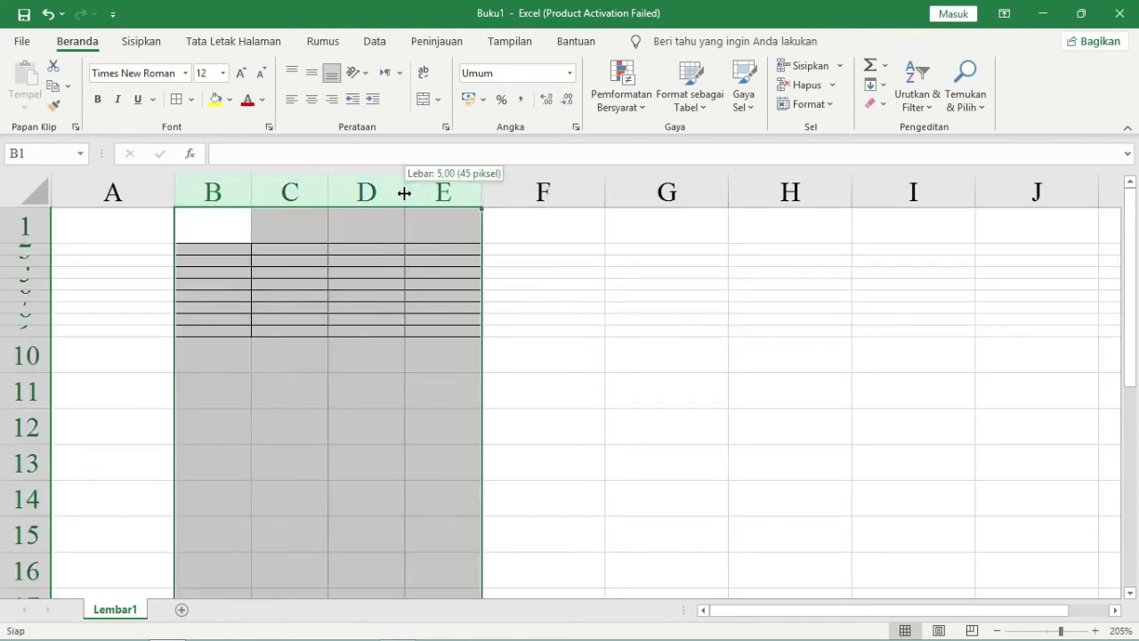
pyautogui.moveTo(400, 195); pyautogui.dragTo(400, 195)
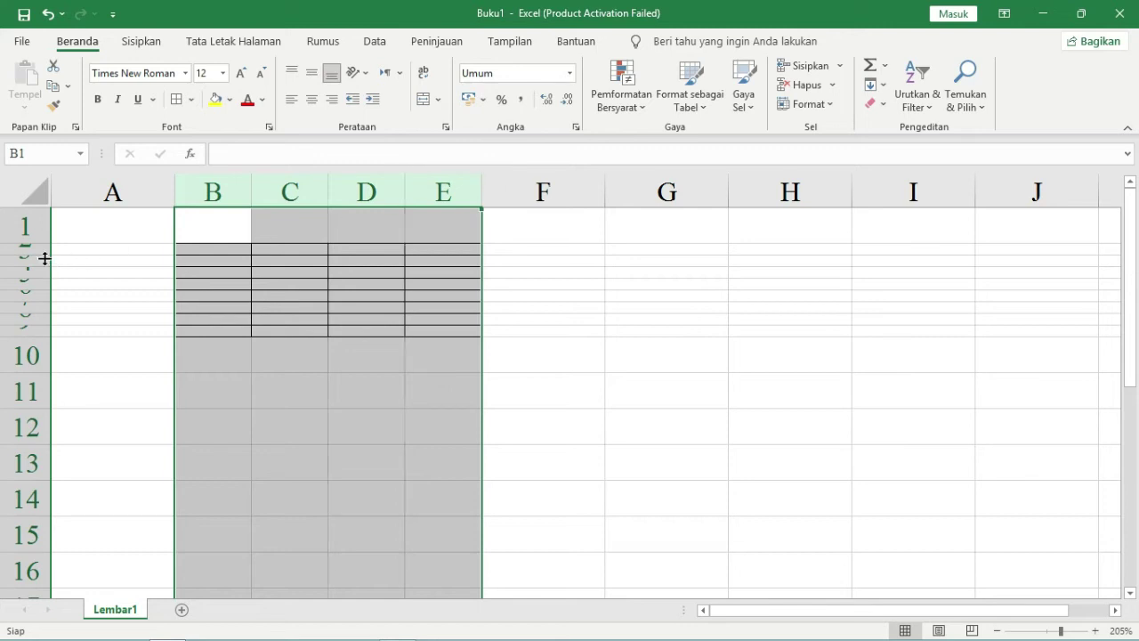
# Drag rows 2–9 to 33.75 (45 pixels) tall so the cells become square
pyautogui.moveTo(40, 251); pyautogui.dragTo(33, 327)
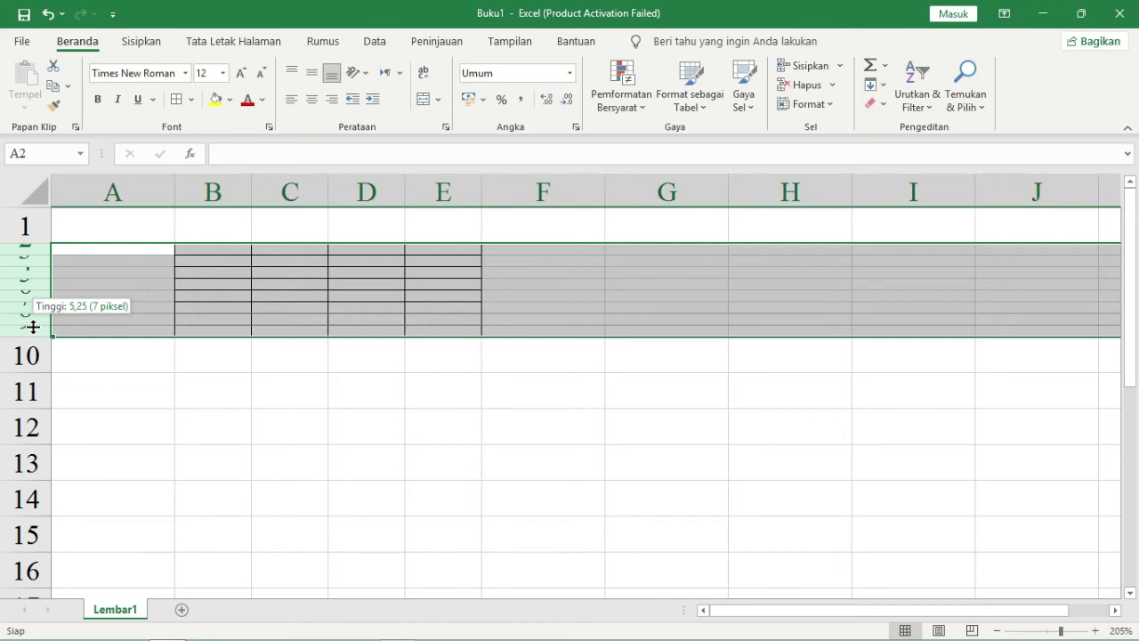
pyautogui.moveTo(33, 327); pyautogui.dragTo(32, 332)
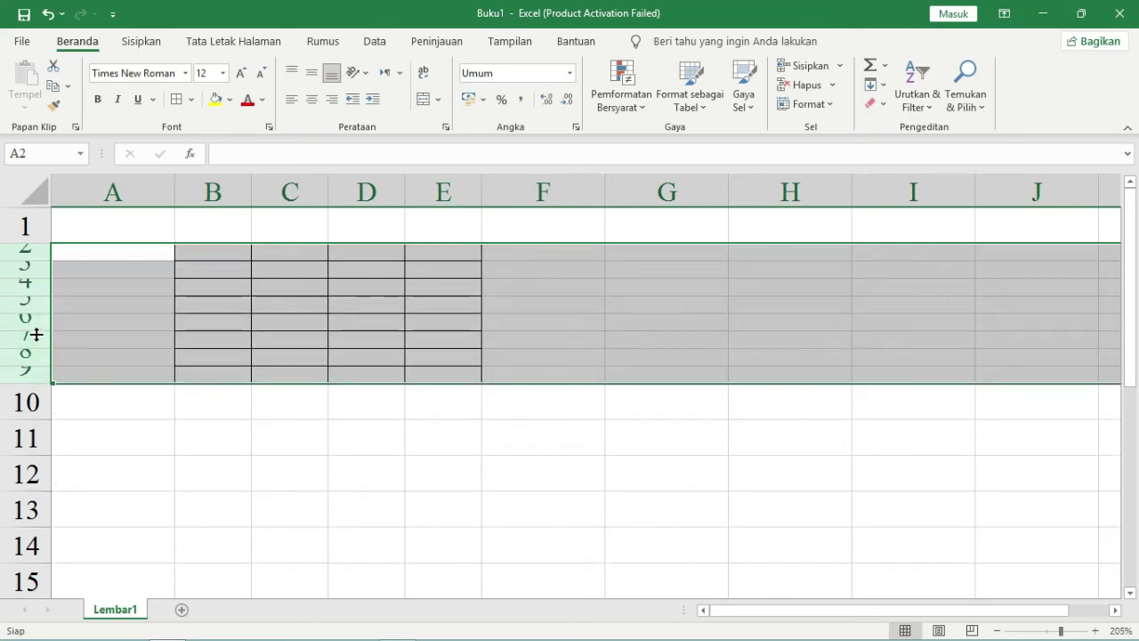
pyautogui.moveTo(38, 331); pyautogui.dragTo(46, 385)
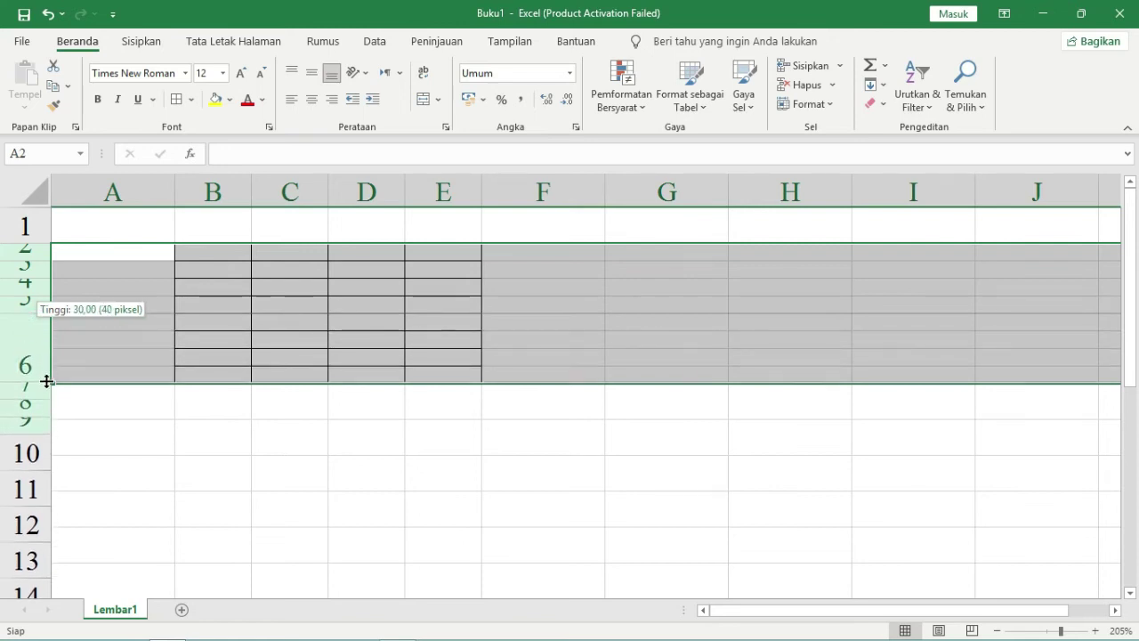
pyautogui.moveTo(46, 385); pyautogui.dragTo(46, 386)
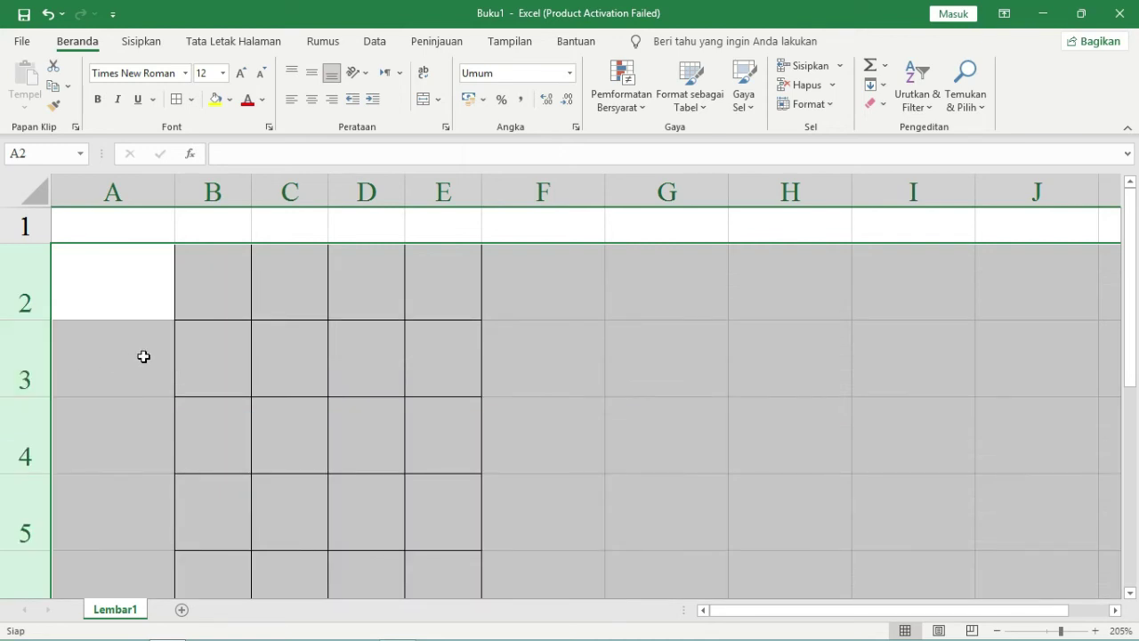
pyautogui.moveTo(37, 320); pyautogui.dragTo(36, 323)
pyautogui.hotkey('ctrl', 'z')
pyautogui.click(136, 324)
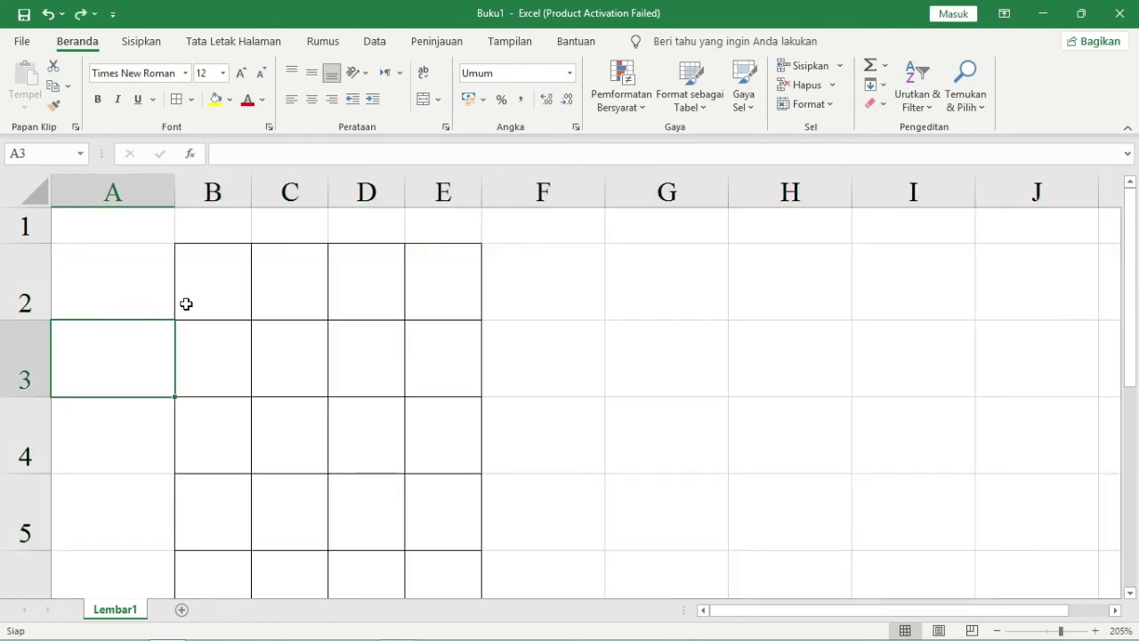
pyautogui.scroll(-4, 200, 305)
# Zoom out to about 85% to see the whole B2:E9 grid of 45-pixel squares
pyautogui.scroll(-1, 213, 315)
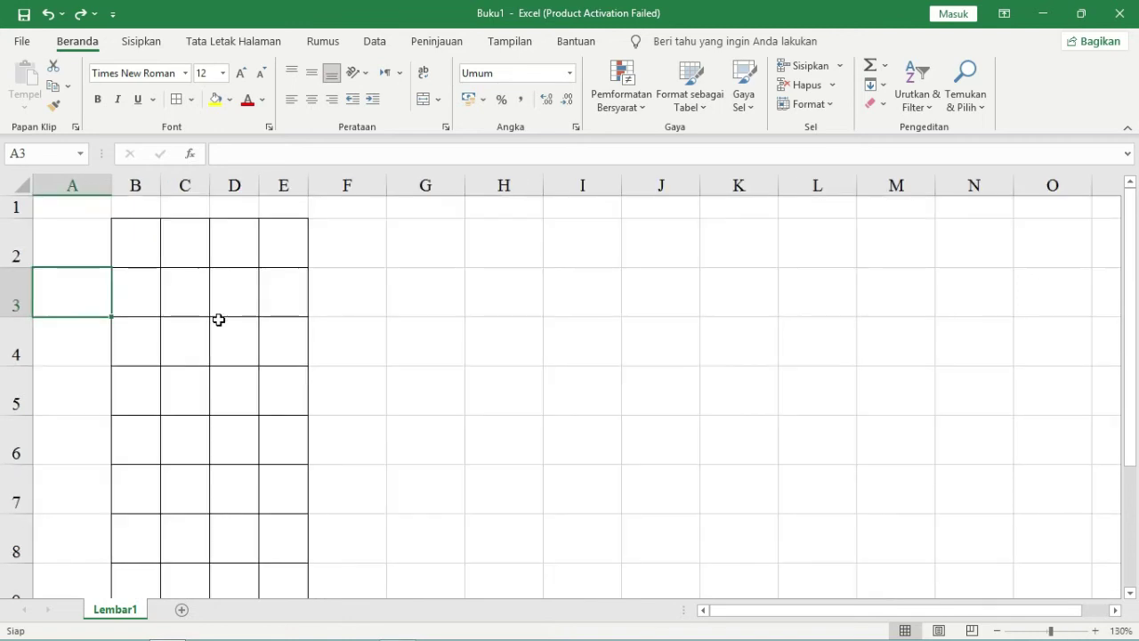
pyautogui.scroll(-2, 219, 325)
pyautogui.scroll(-1, 213, 325)
pyautogui.click(178, 312)
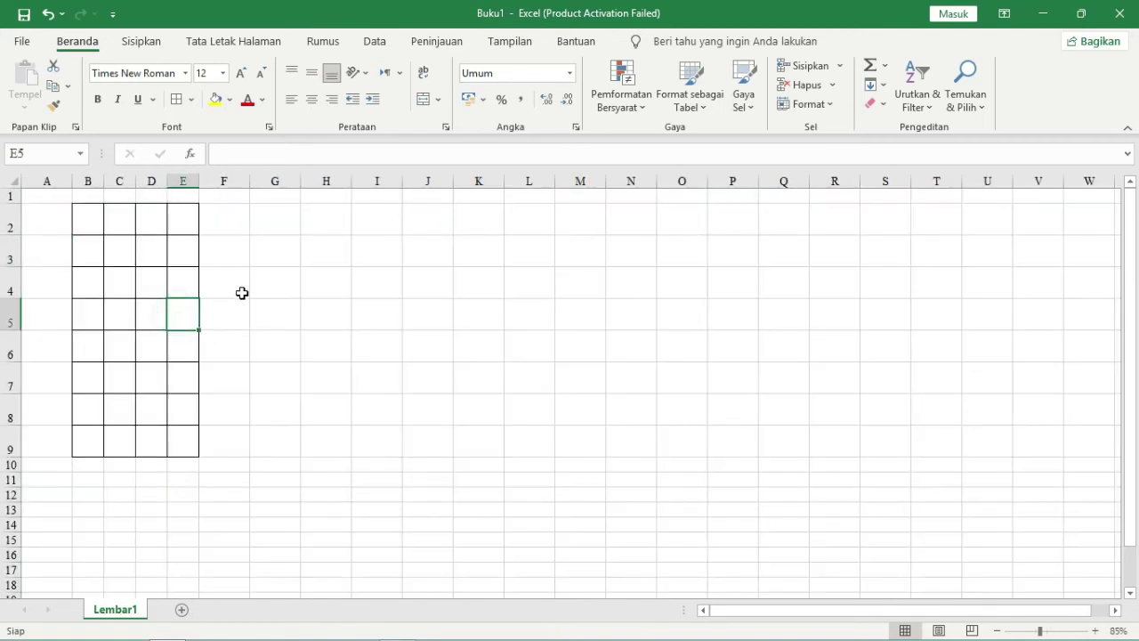
pyautogui.click(239, 249)
pyautogui.click(87, 219)
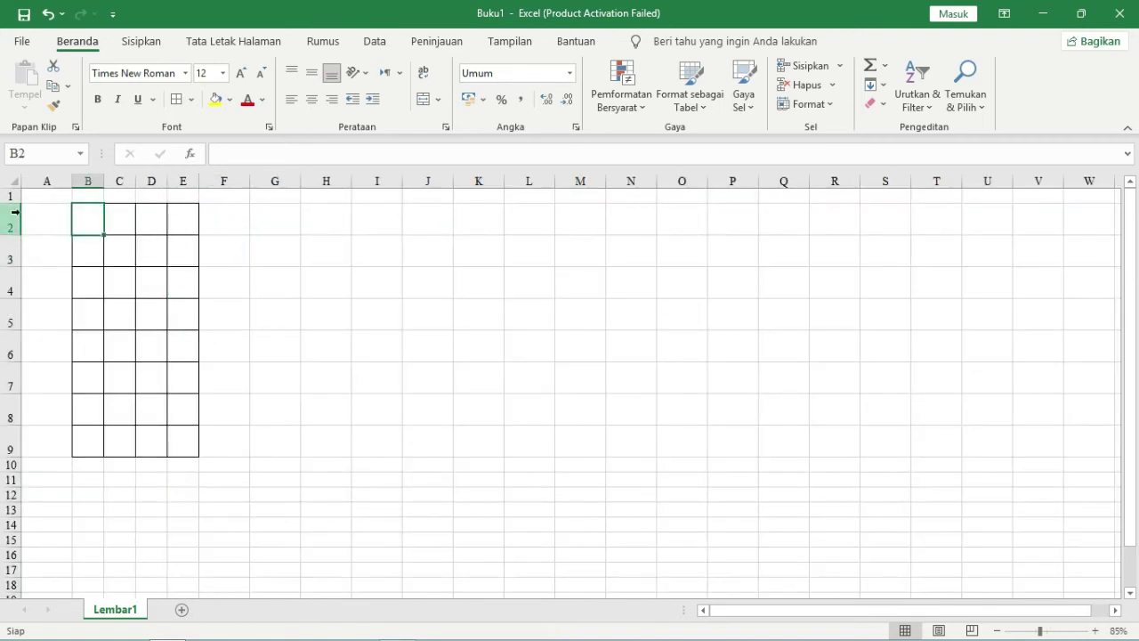
pyautogui.click(95, 180)
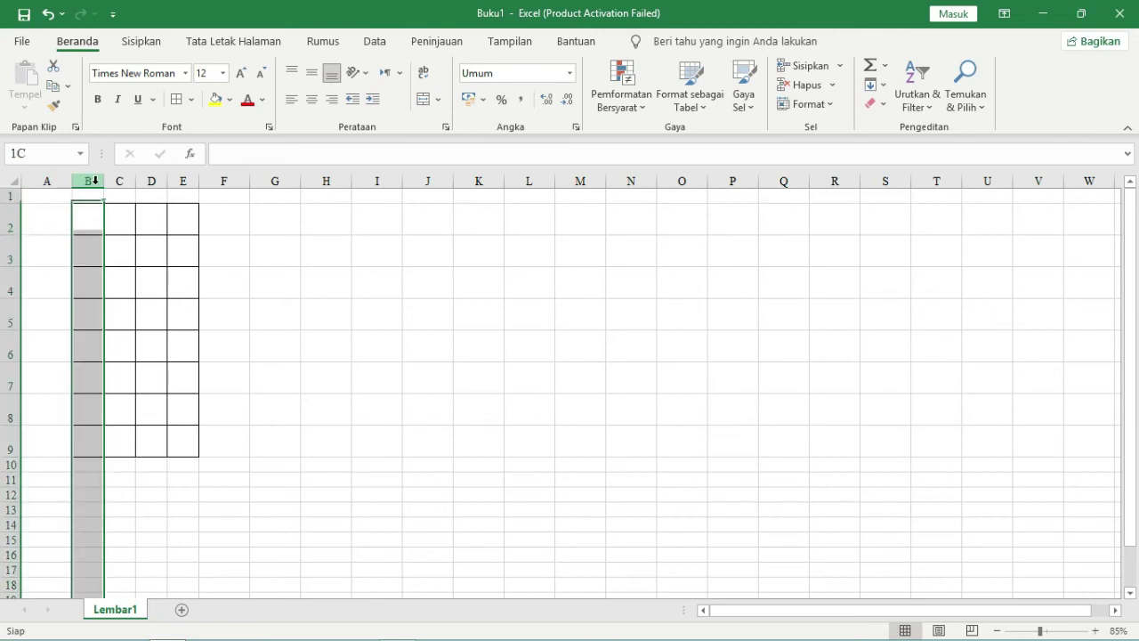
pyautogui.click(182, 211)
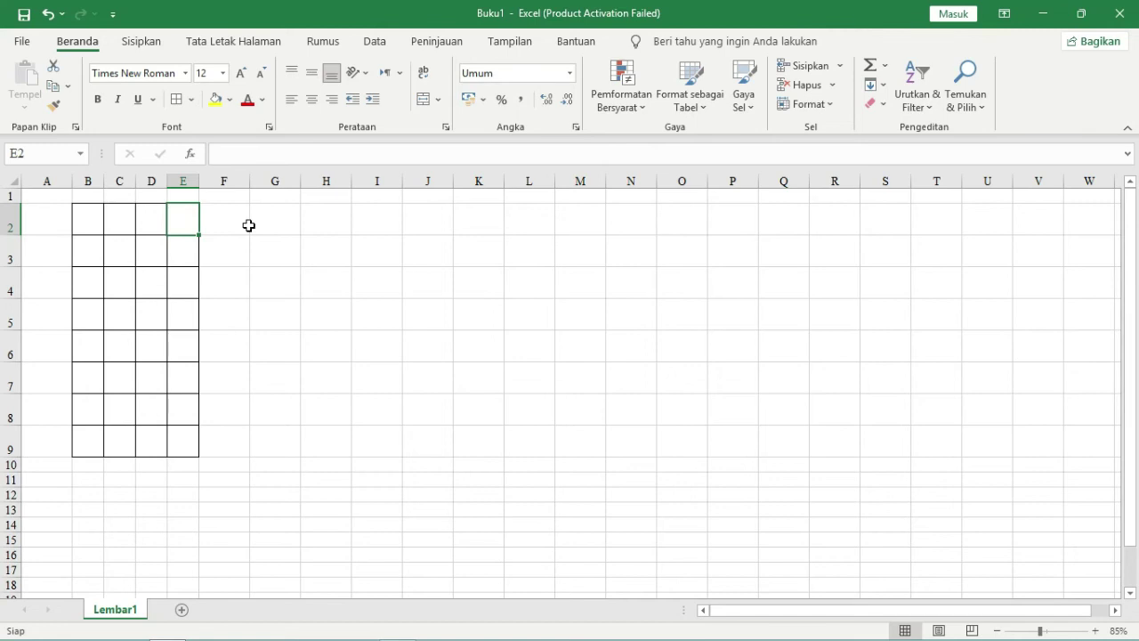
# Shrink rows 2–9 to a short, uniform height
pyautogui.moveTo(92, 180); pyautogui.dragTo(214, 187)
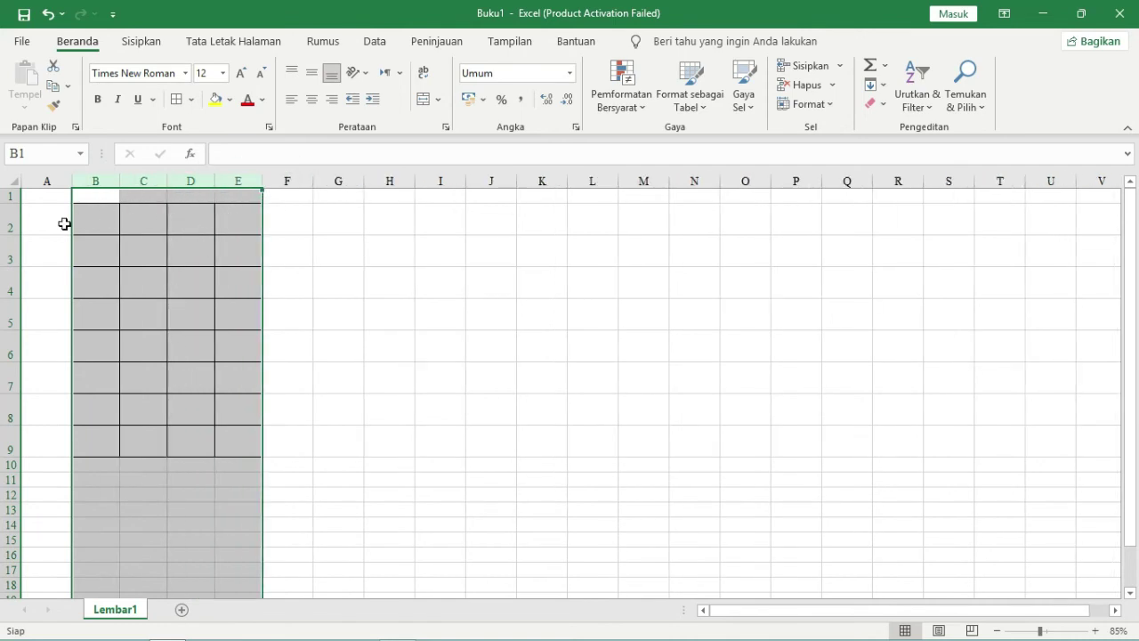
pyautogui.moveTo(11, 228); pyautogui.dragTo(7, 445)
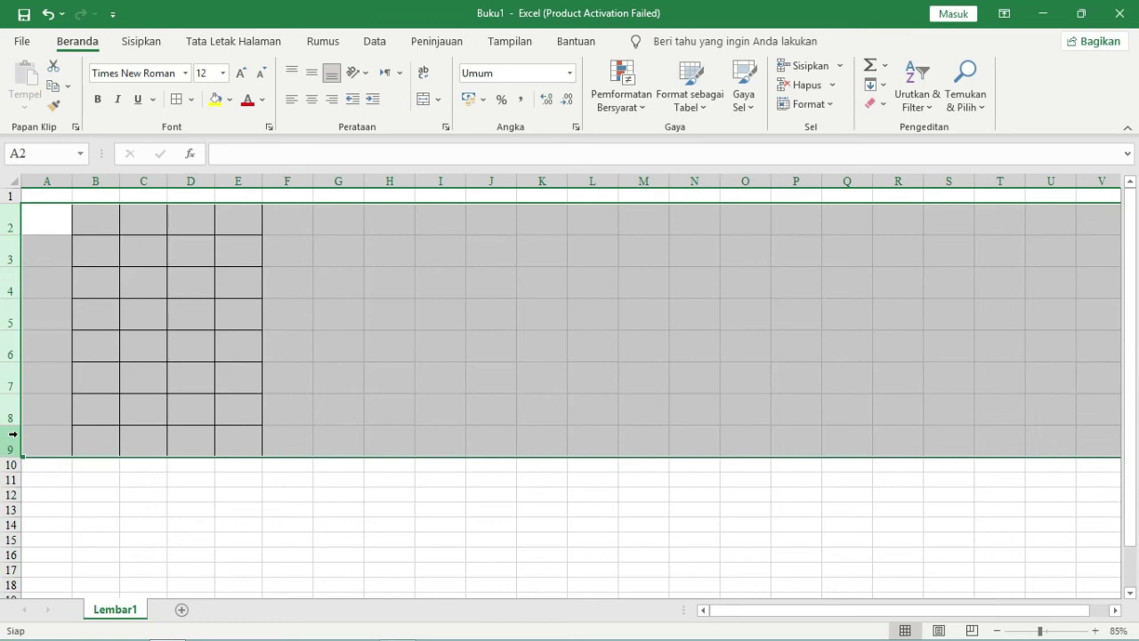
pyautogui.moveTo(11, 394); pyautogui.dragTo(12, 377)
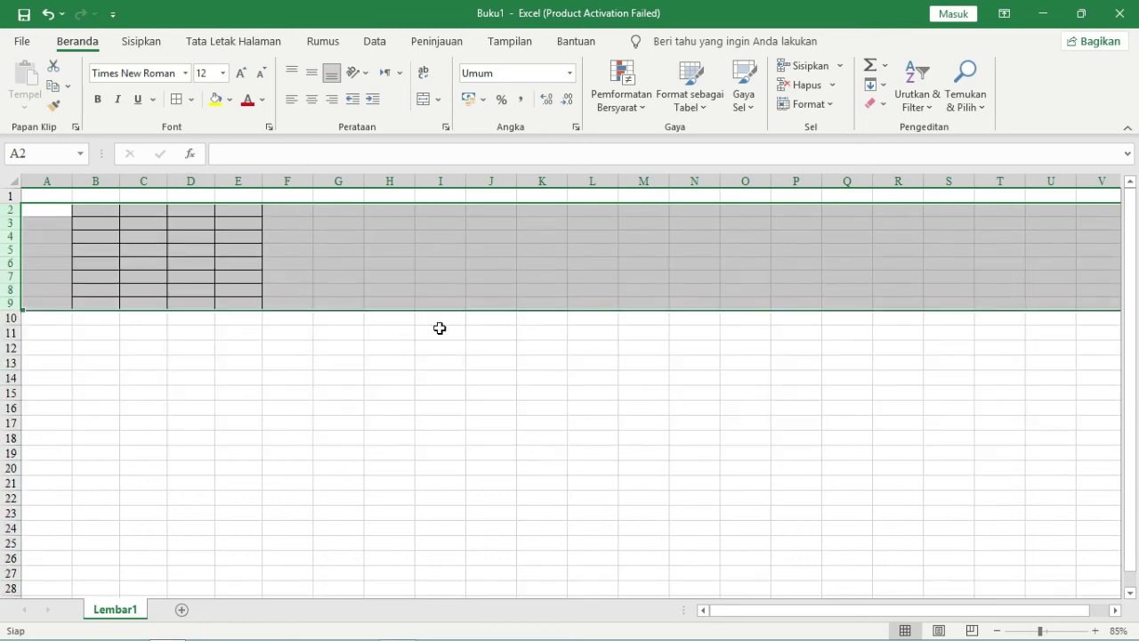
pyautogui.click(440, 329)
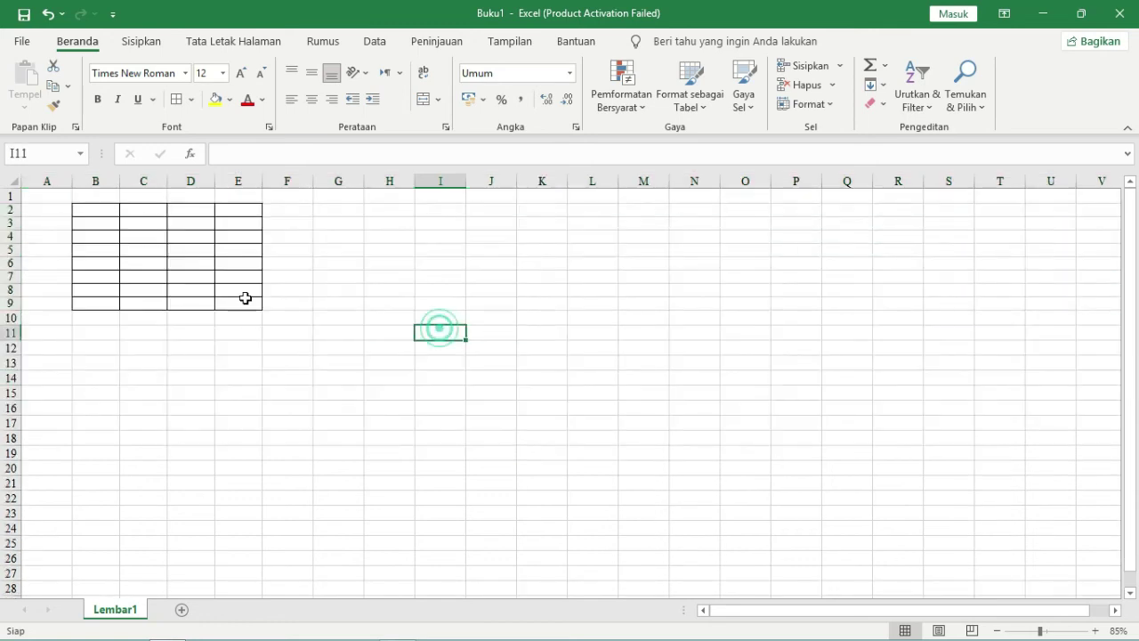
# Narrow columns B–E together and select them again
pyautogui.moveTo(95, 181)
pyautogui.mouseDown()
pyautogui.moveTo(232, 179)
pyautogui.moveTo(206, 184)
pyautogui.mouseUp()
pyautogui.click(312, 222)
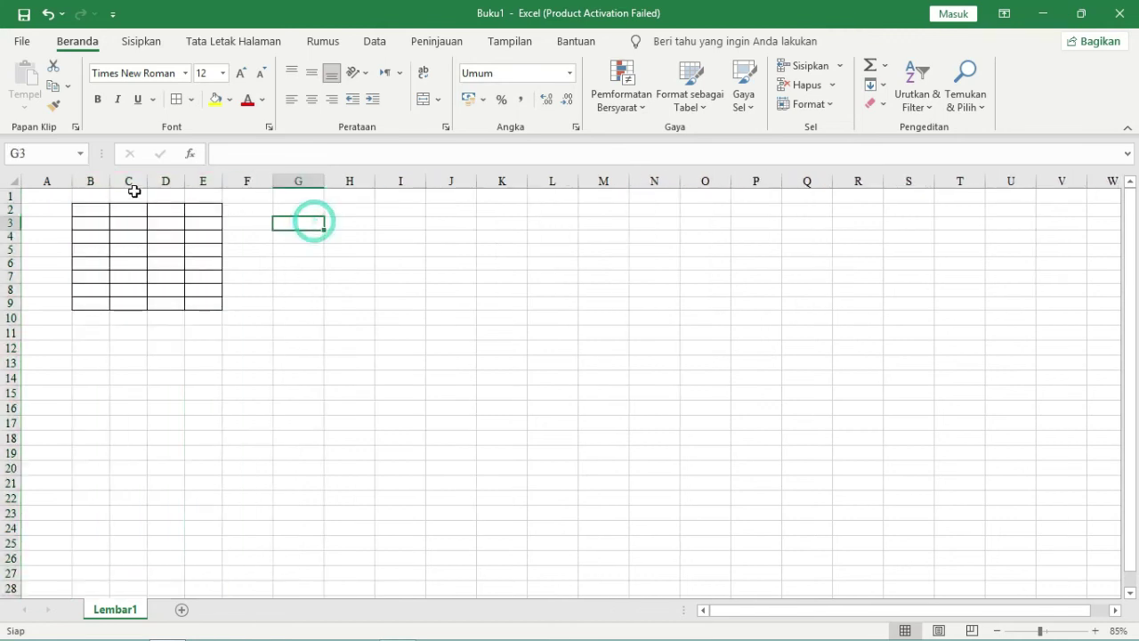
pyautogui.moveTo(93, 181); pyautogui.dragTo(210, 180)
# Set columns B–E to width 9 through the Column Width dialog
pyautogui.rightClick(209, 180)
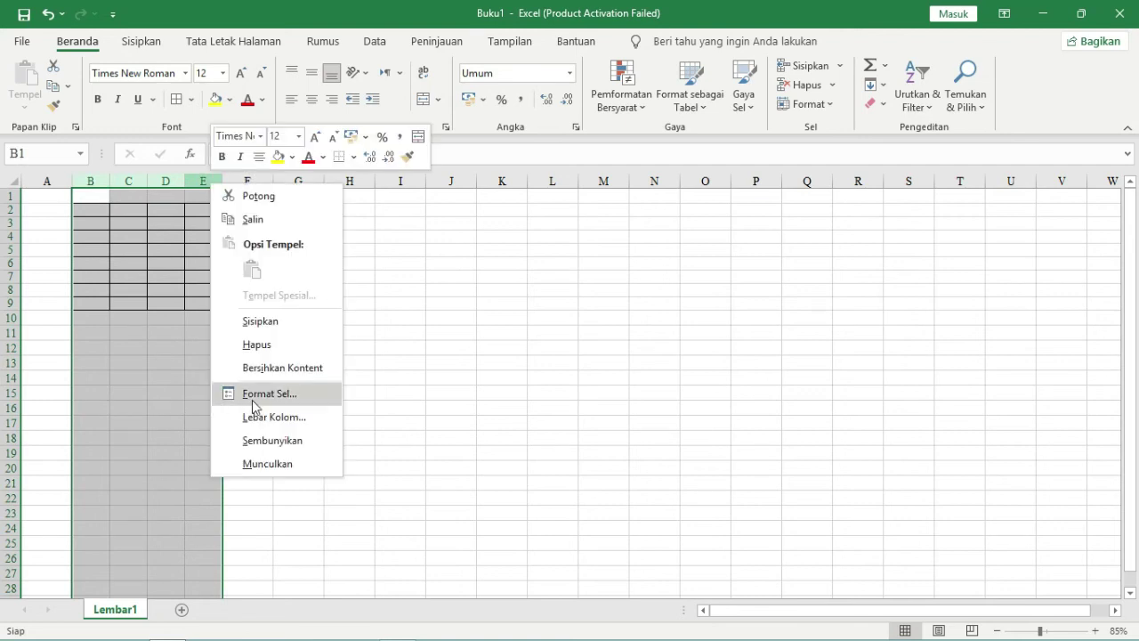
pyautogui.click(228, 418)
pyautogui.write('9')
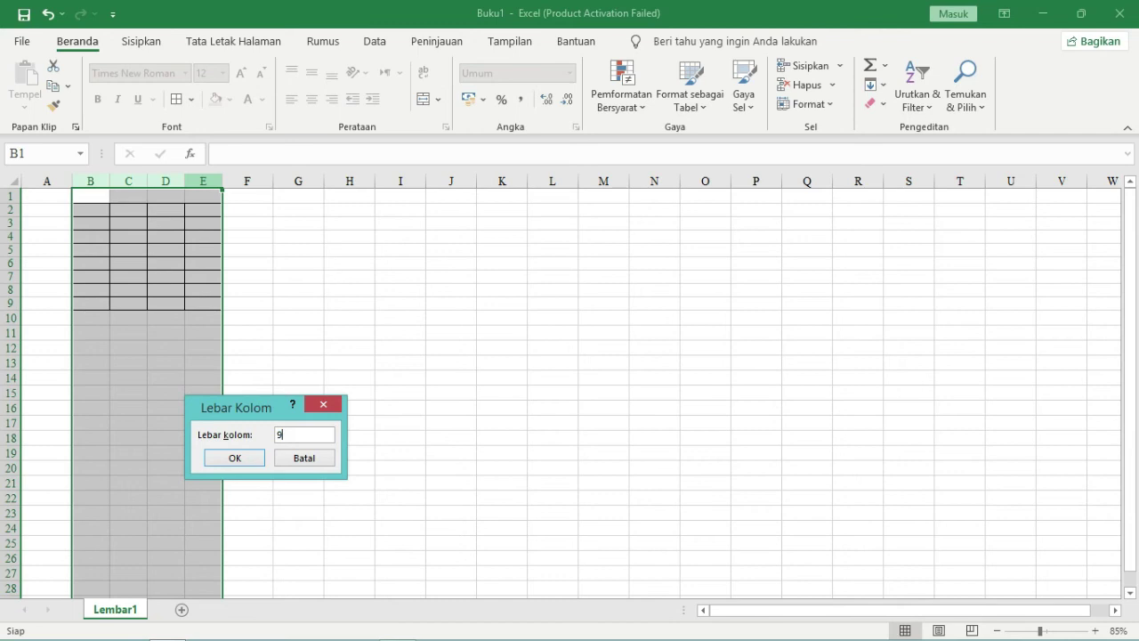
pyautogui.click(230, 458)
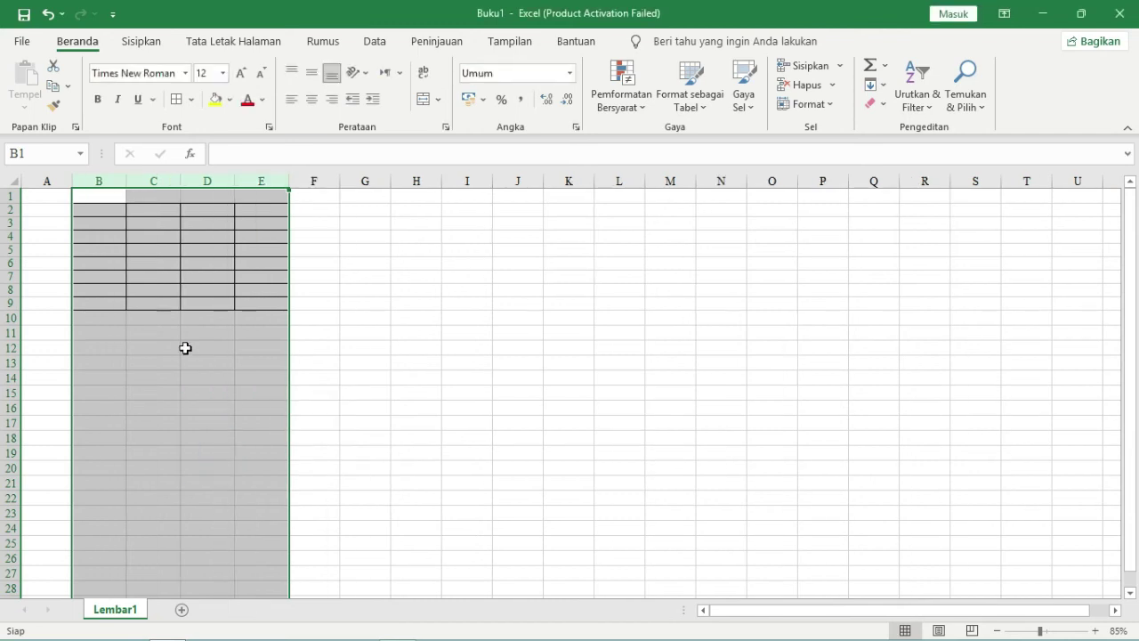
pyautogui.click(184, 347)
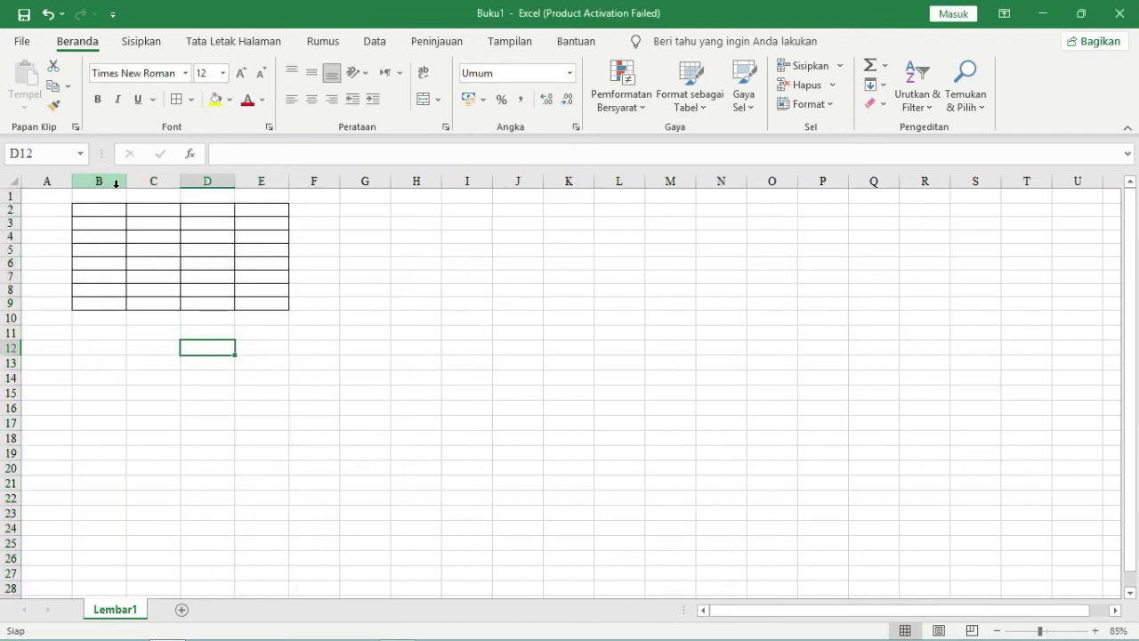
pyautogui.moveTo(130, 184); pyautogui.dragTo(183, 184)
pyautogui.click(175, 195)
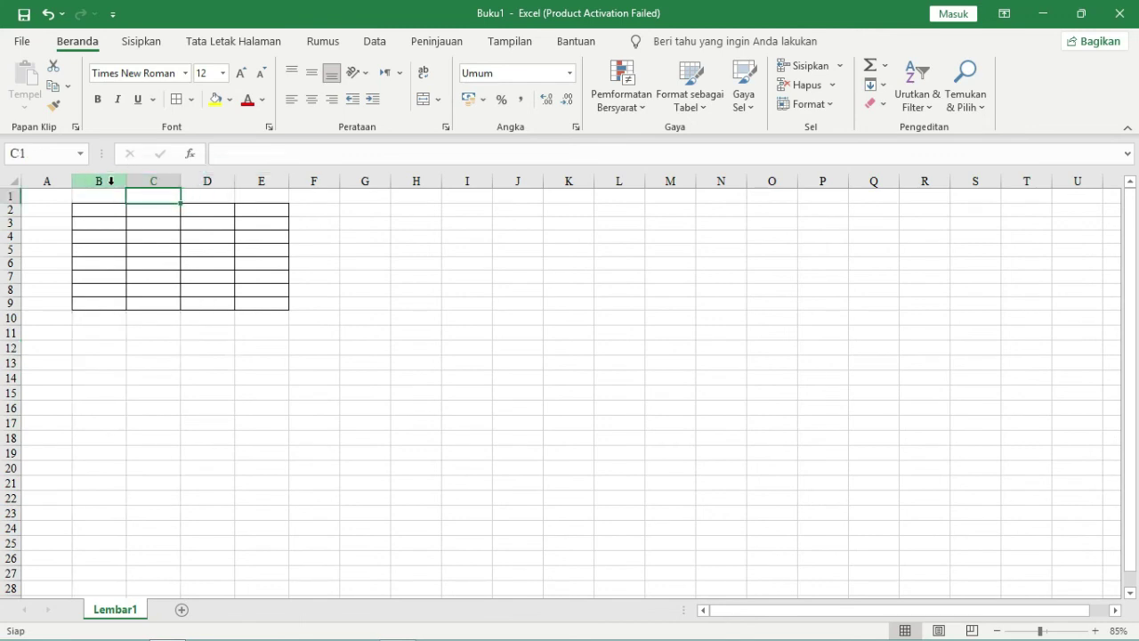
# Reapply the width 9 to columns B–E to confirm the value
pyautogui.moveTo(101, 181); pyautogui.dragTo(265, 178)
pyautogui.rightClick(267, 181)
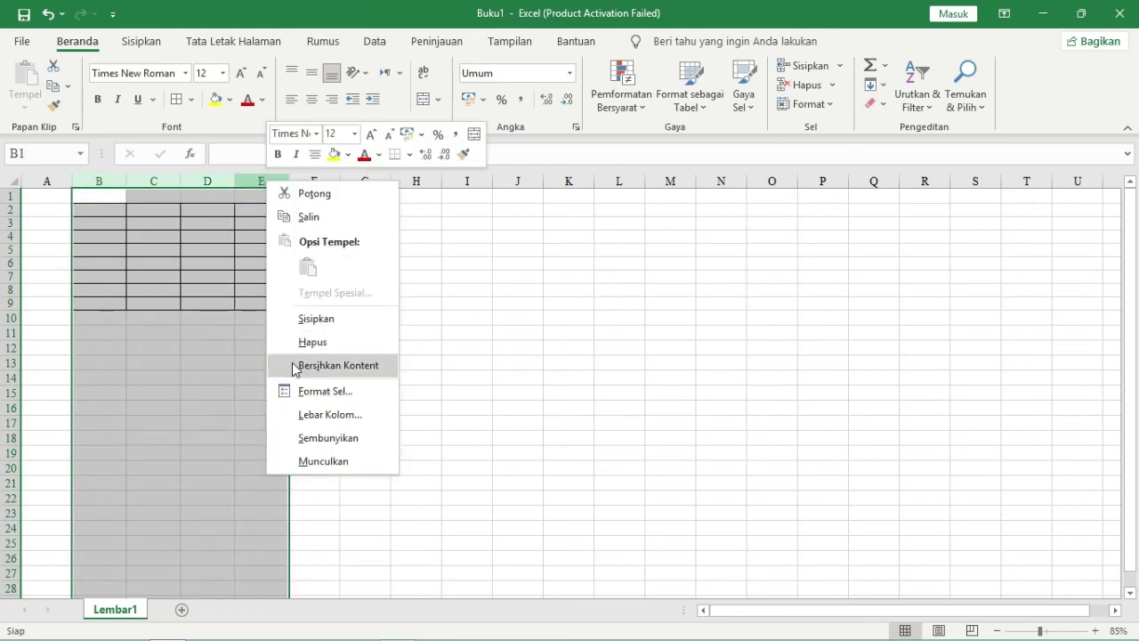
pyautogui.click(316, 411)
pyautogui.click(348, 424)
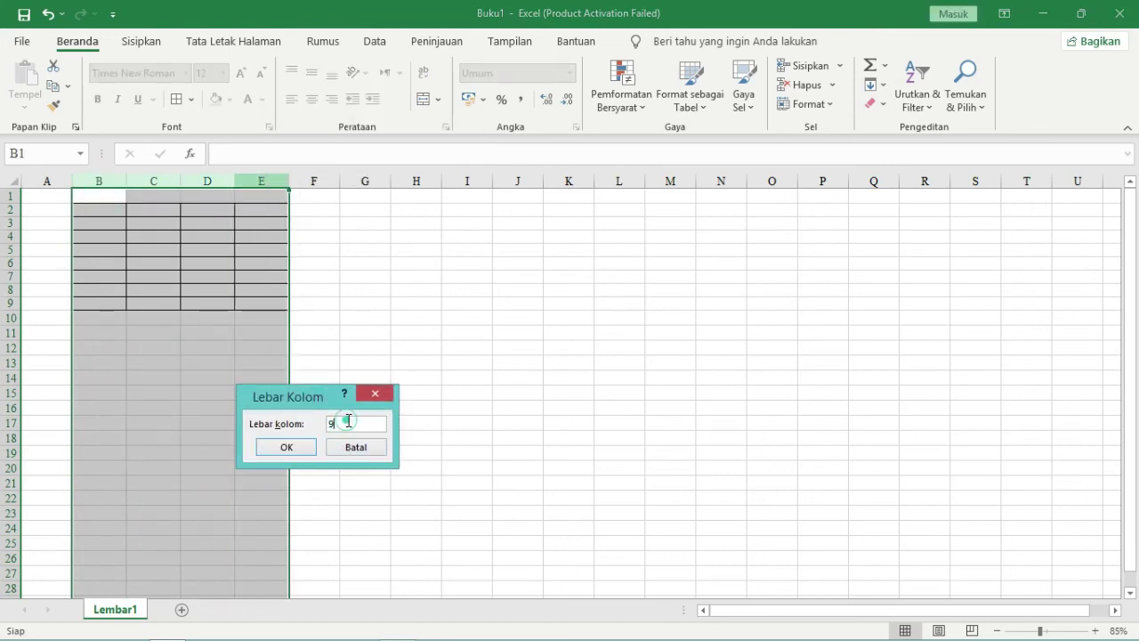
pyautogui.click(267, 447)
pyautogui.click(349, 362)
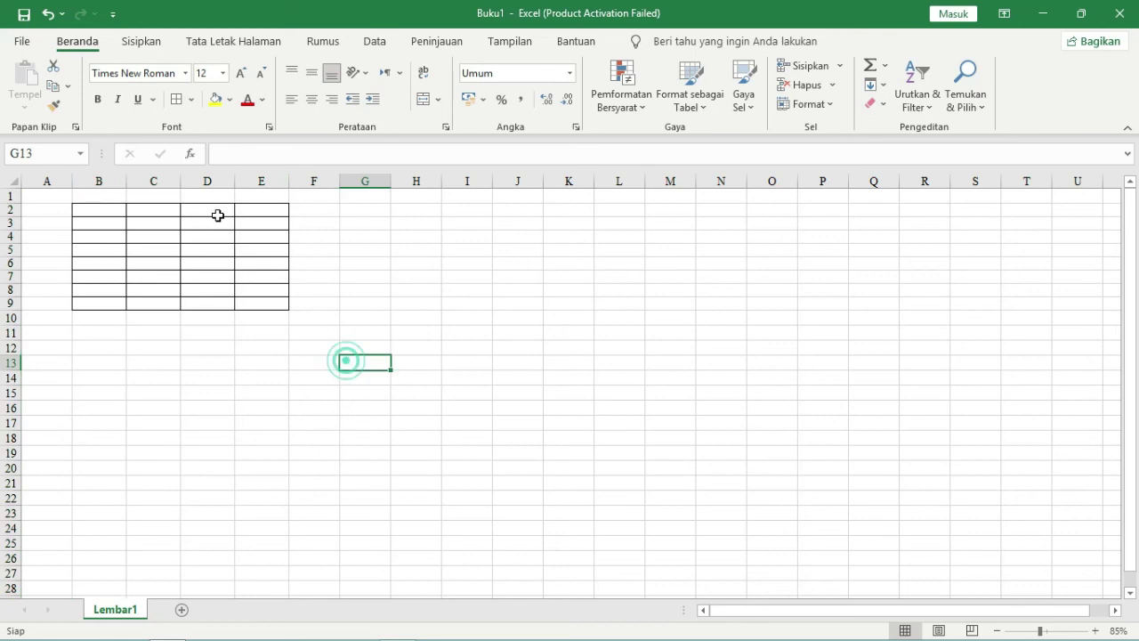
# Check column D's width, then select rows 2–9 to make them about twice as tall
pyautogui.moveTo(236, 183); pyautogui.dragTo(236, 185)
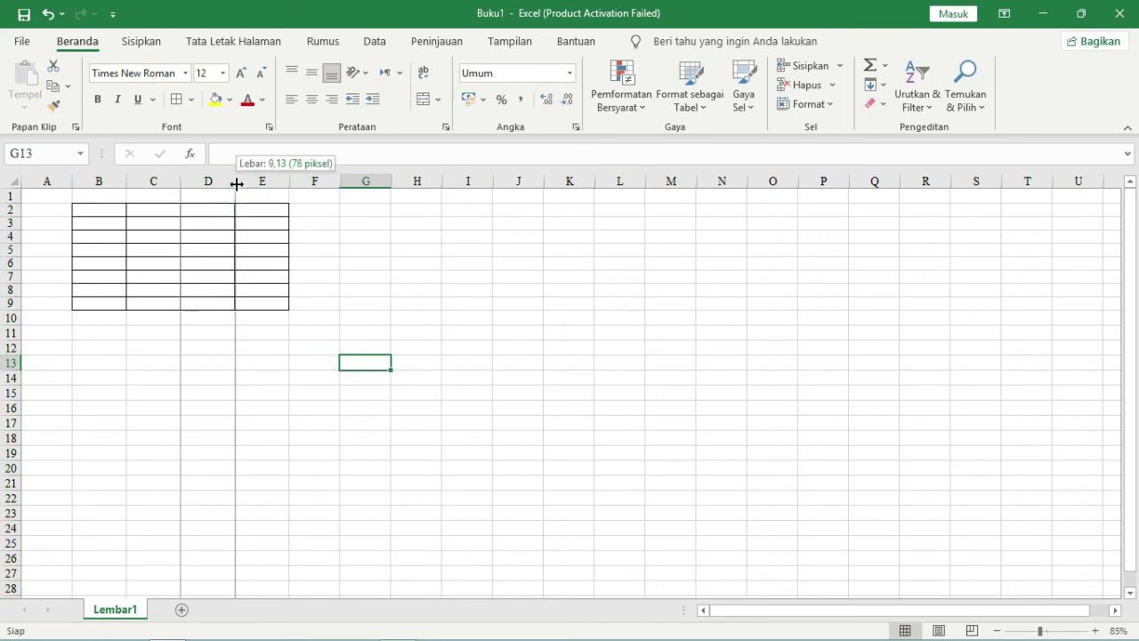
pyautogui.moveTo(237, 184); pyautogui.dragTo(237, 184)
pyautogui.click(276, 303)
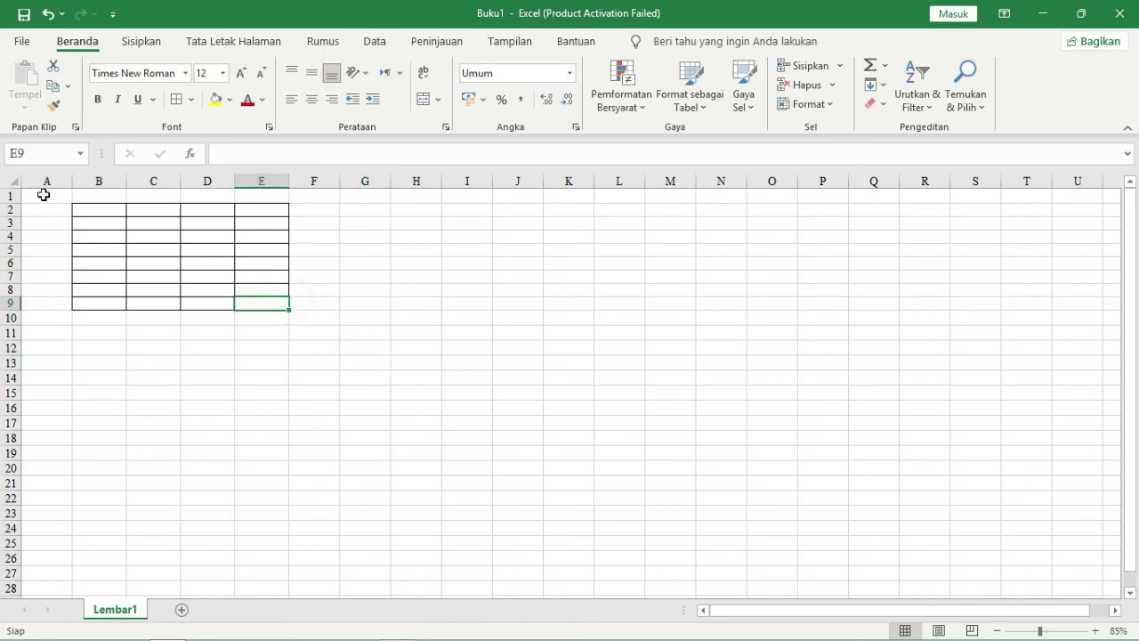
pyautogui.moveTo(10, 209); pyautogui.dragTo(17, 309)
pyautogui.click(561, 320)
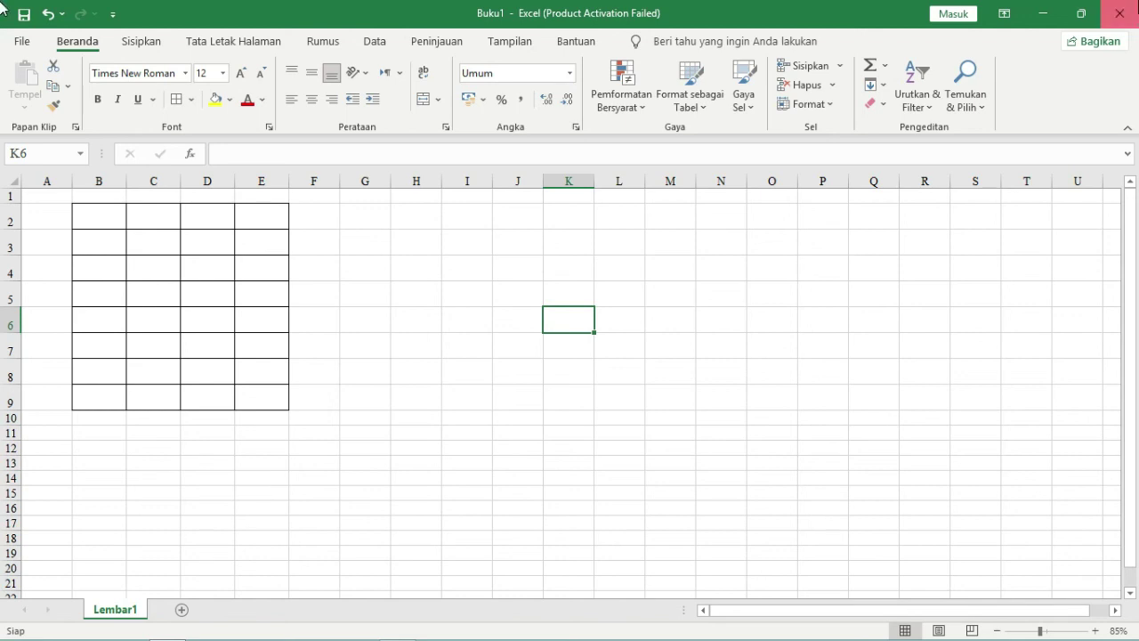
# Close the Buku1 workbook window, bringing up the save-changes prompt
pyautogui.click(1119, 14)
# Discard the changes to Buku1 with Don't Save (Jangan Simpan)
pyautogui.click(611, 347)
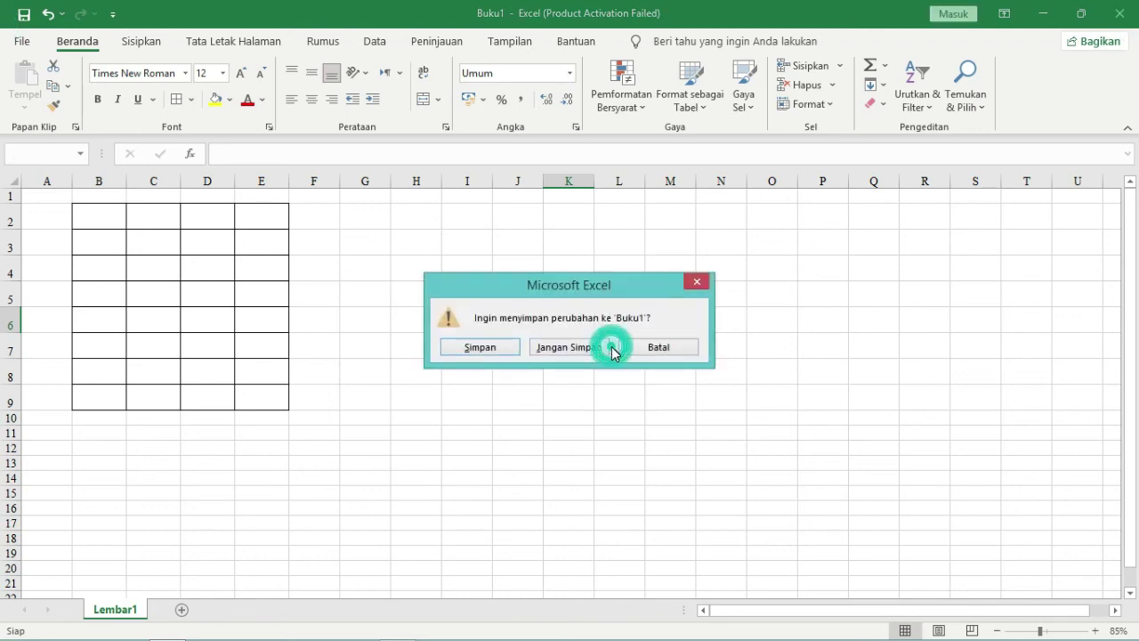